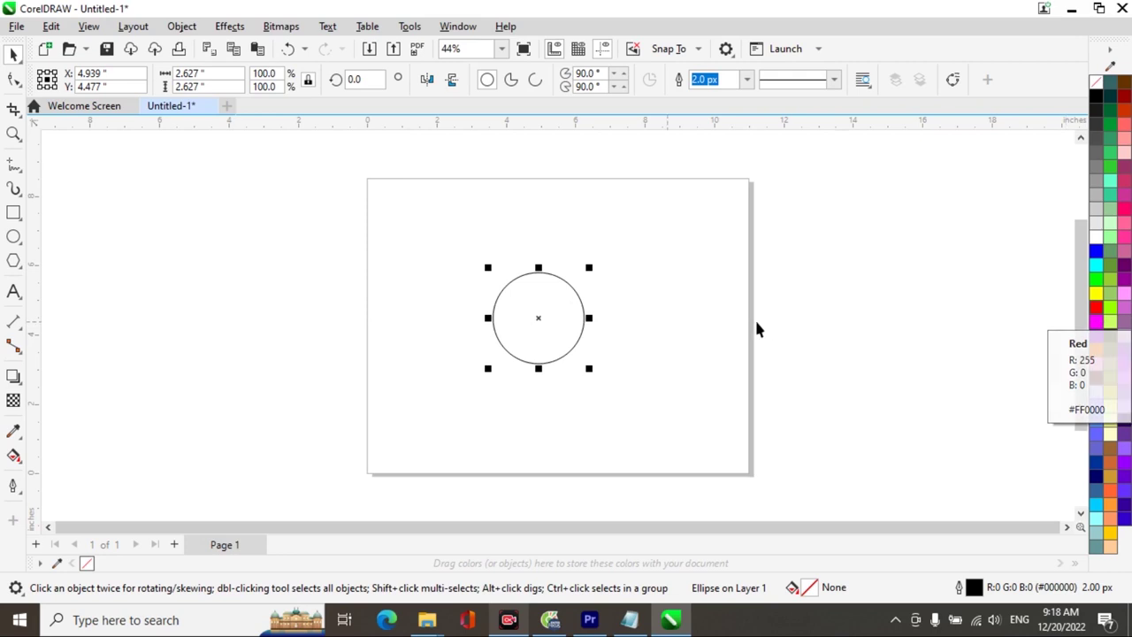
Remove the circle's outline and give it an elliptical fountain fill running from yellow at the centre to red at the edge
left_click(1096, 310)
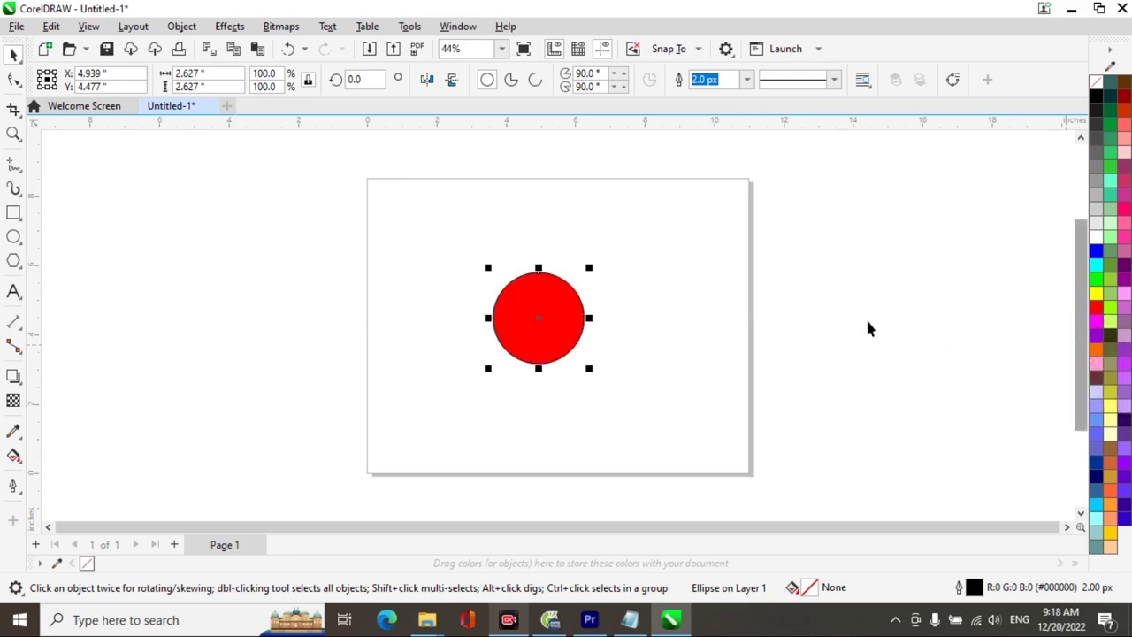
right_click(1094, 84)
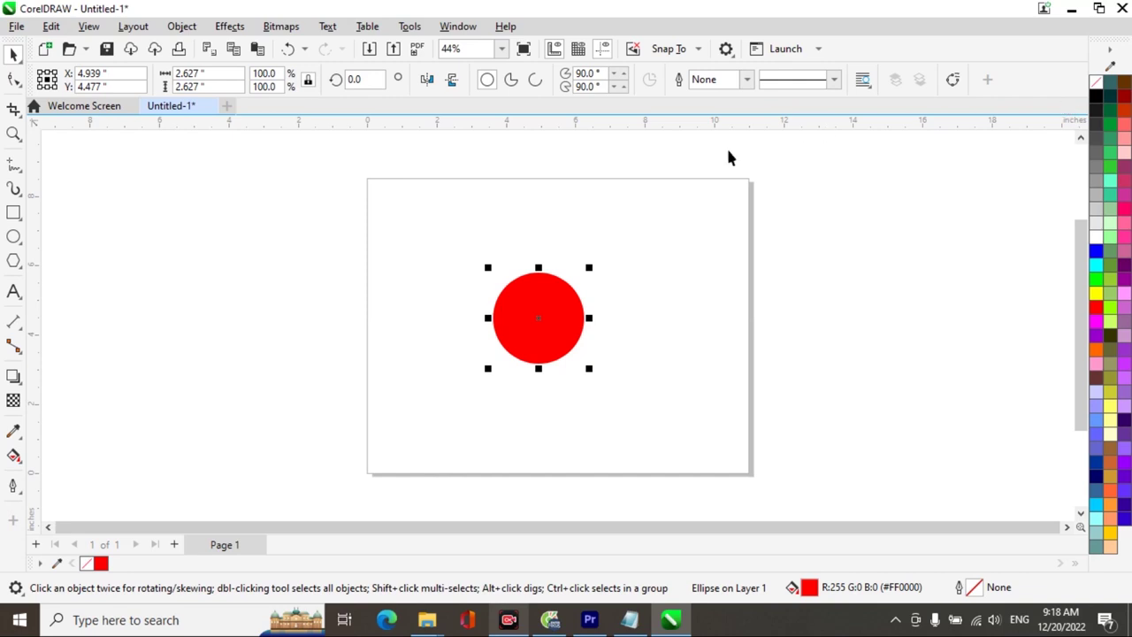
left_click(13, 455)
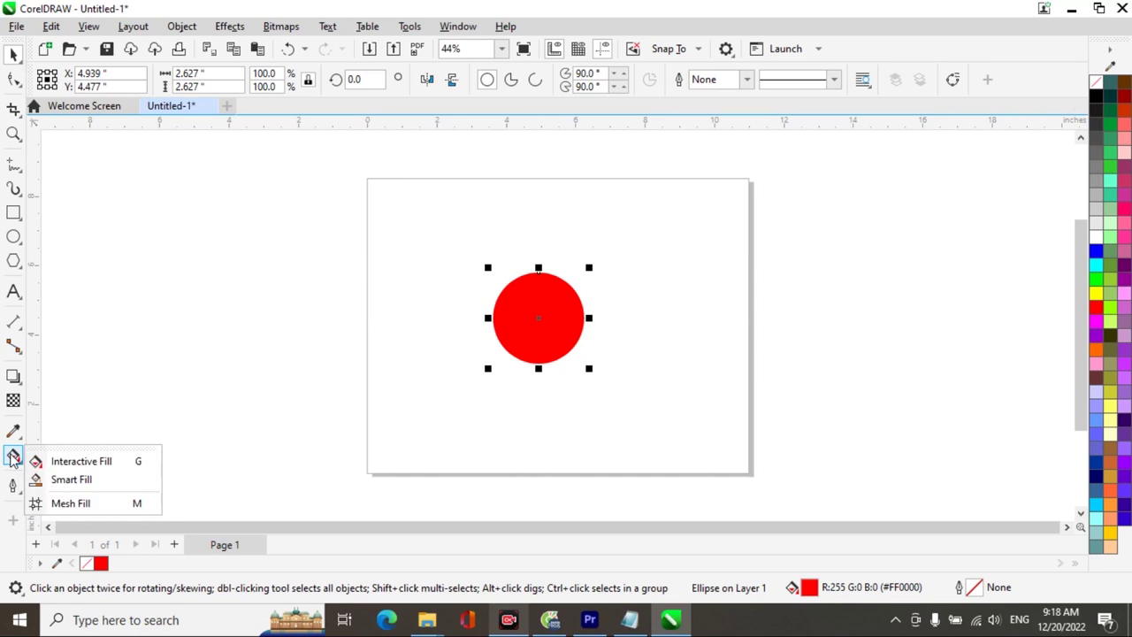
left_click(66, 461)
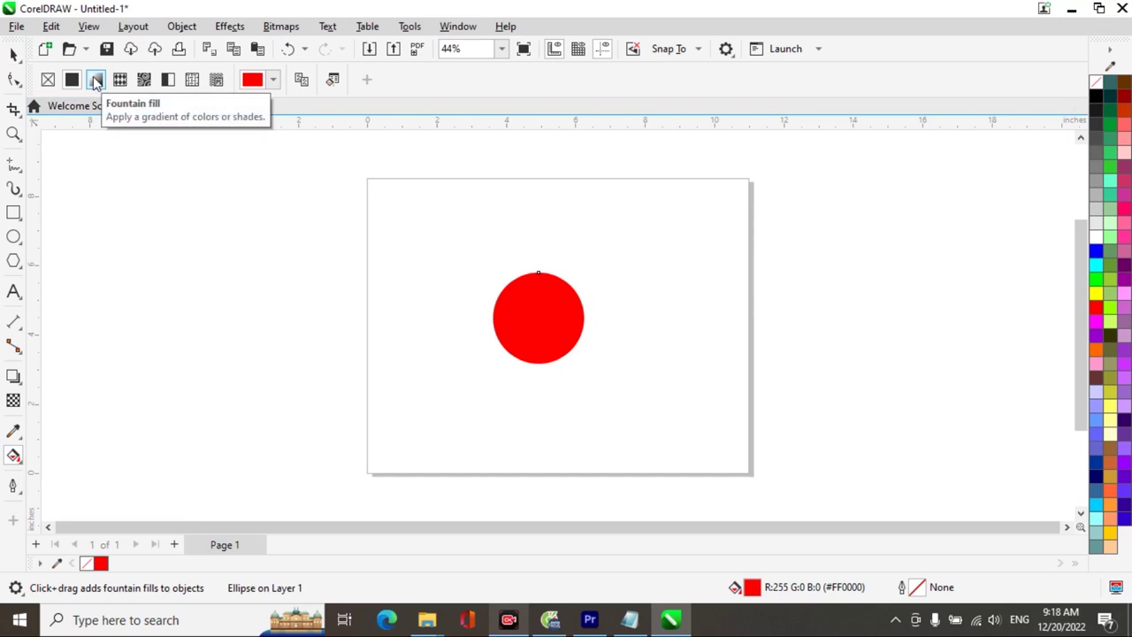
left_click(96, 82)
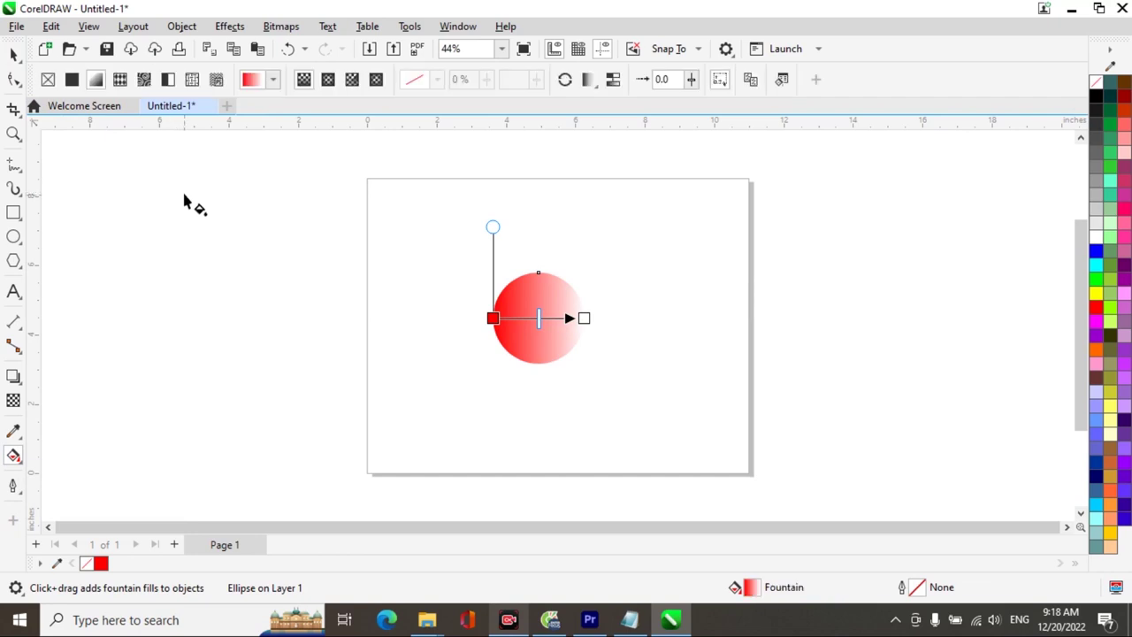
left_click(328, 81)
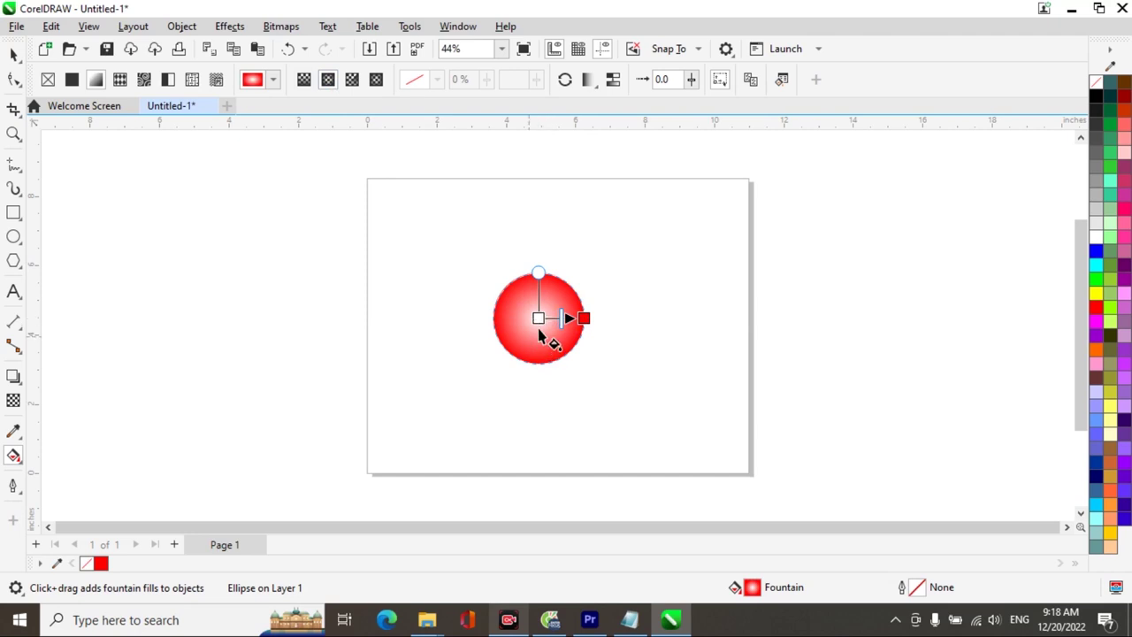
left_click(538, 319)
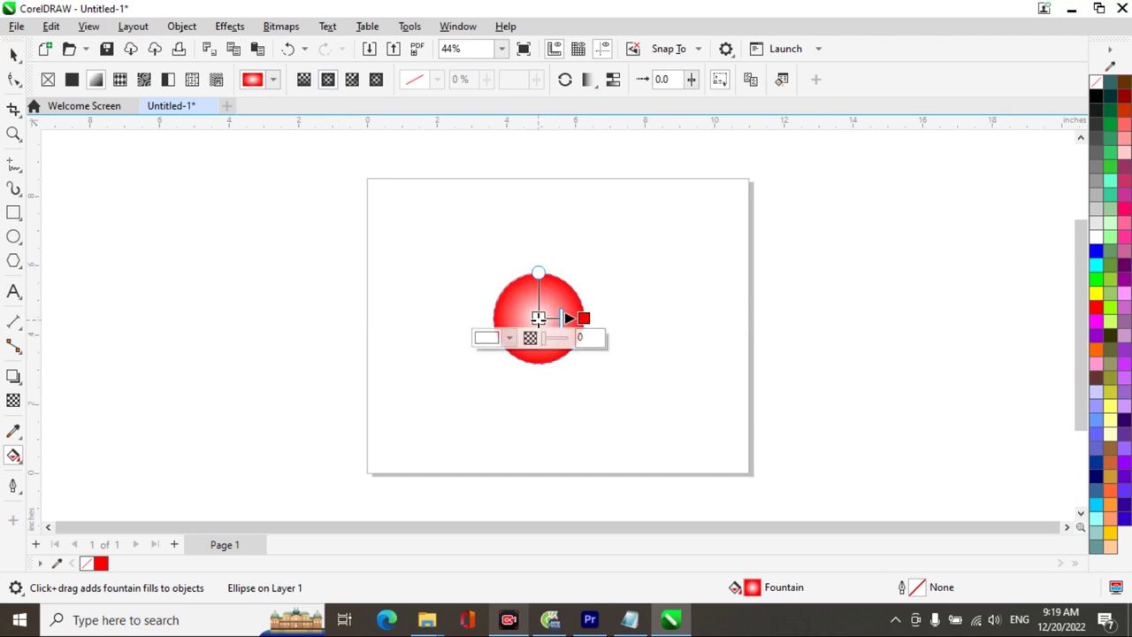
left_click(1096, 297)
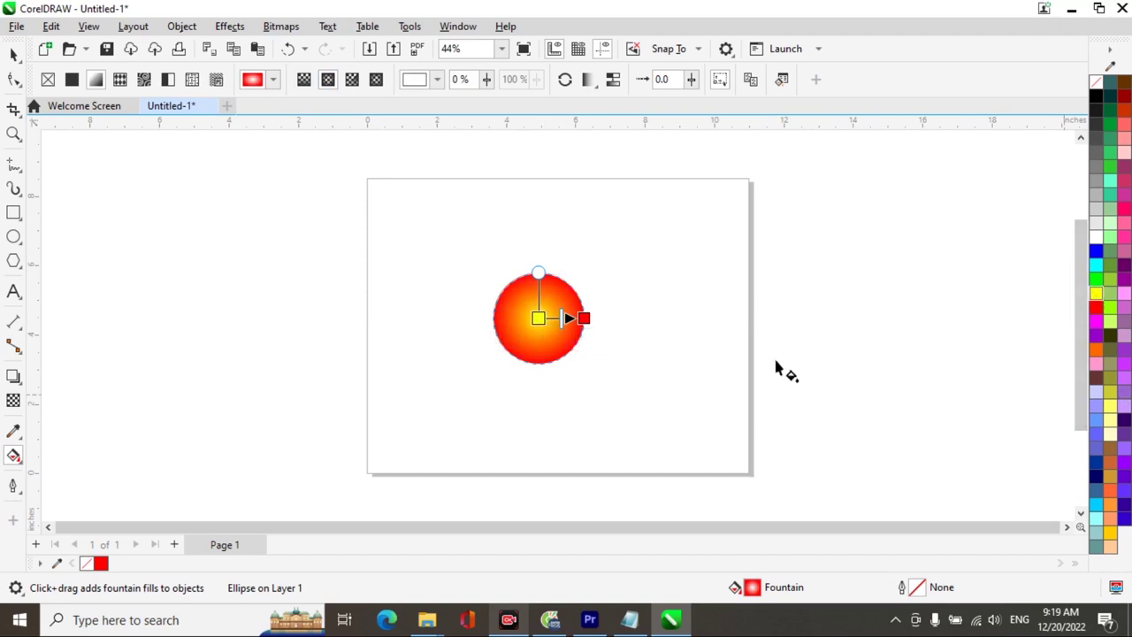
key("space")
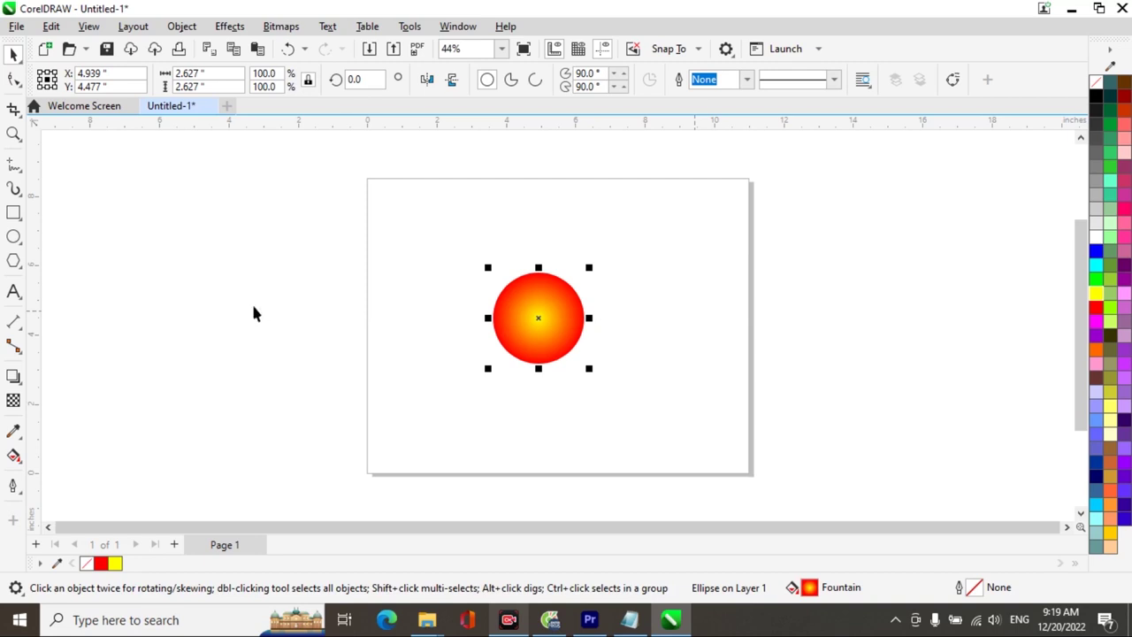
Draw an ellipse about 2.25 by 1.74 inches beside the circle and fill it with black
left_click(13, 236)
left_click_drag(384, 285, 463, 347)
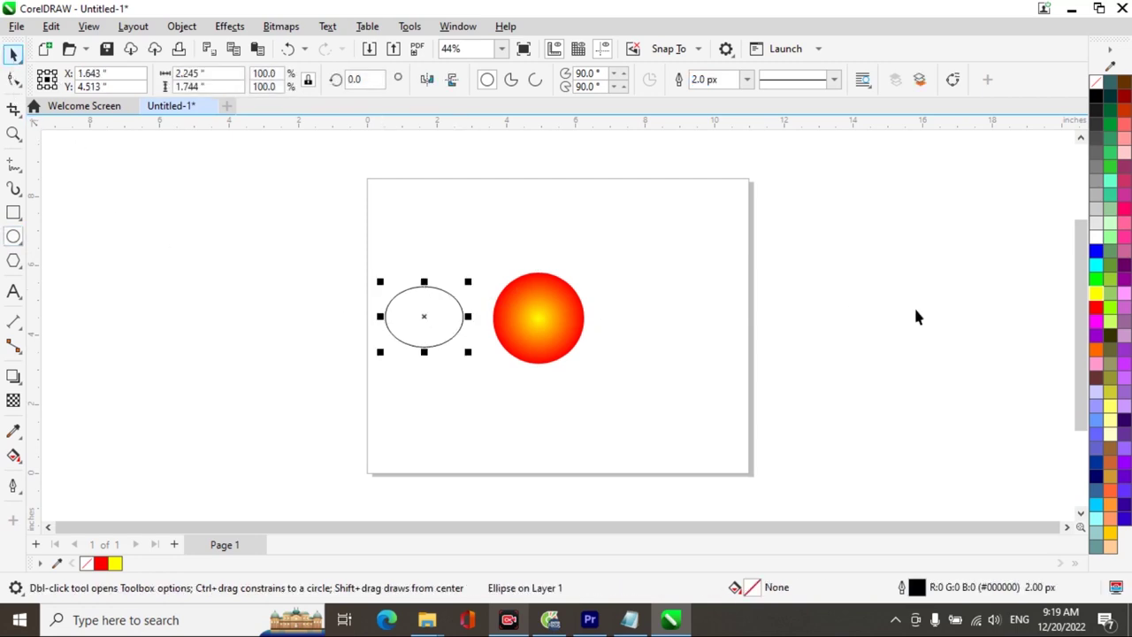
key("space")
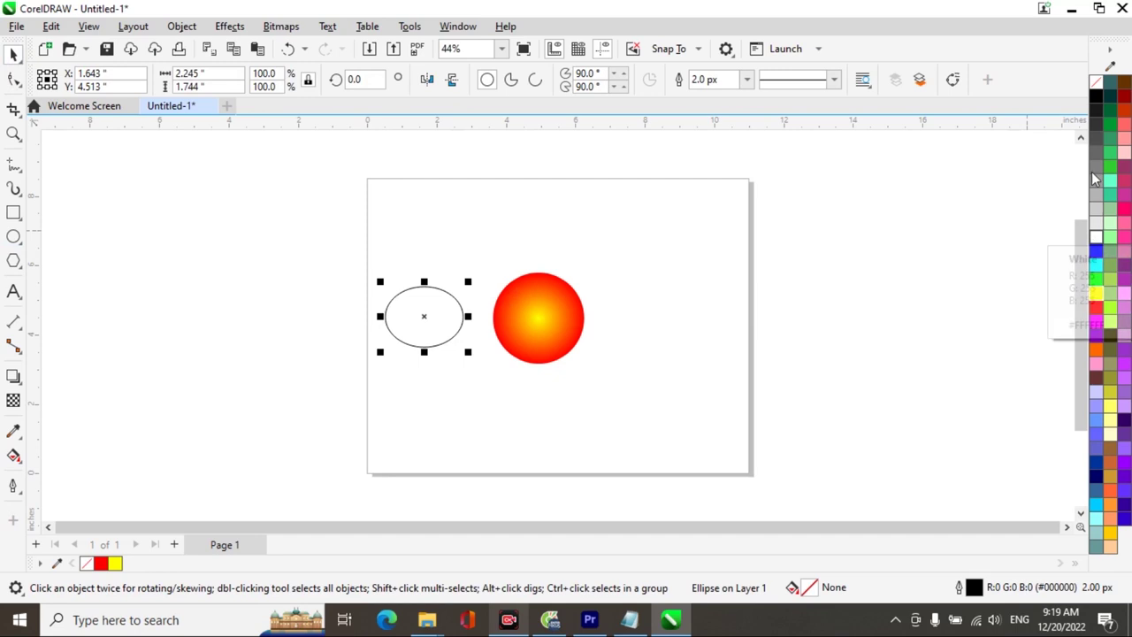
left_click(1096, 96)
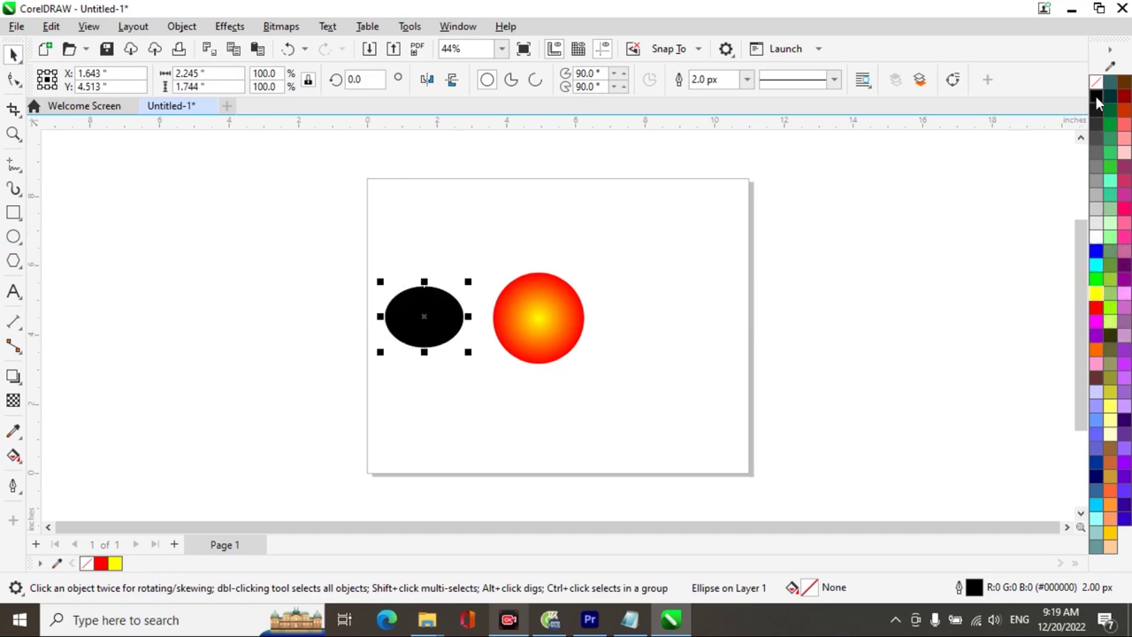
Align the black ellipse's centre horizontally with the gradient circle and move the ellipse up near the circle's upper edge
left_click(557, 339, "shift")
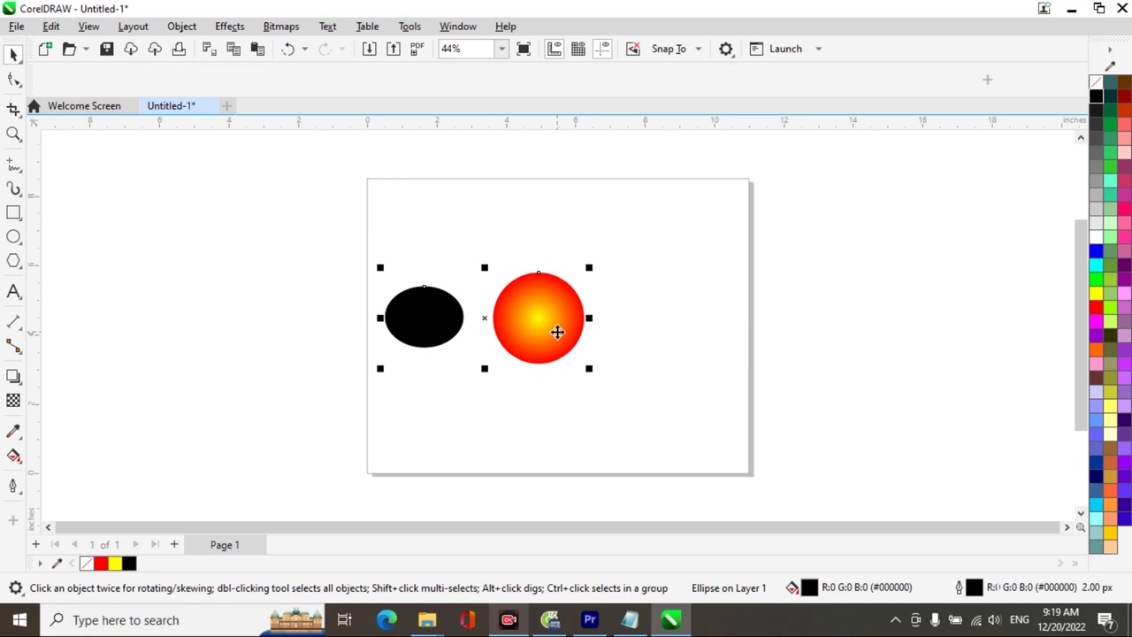
key("c")
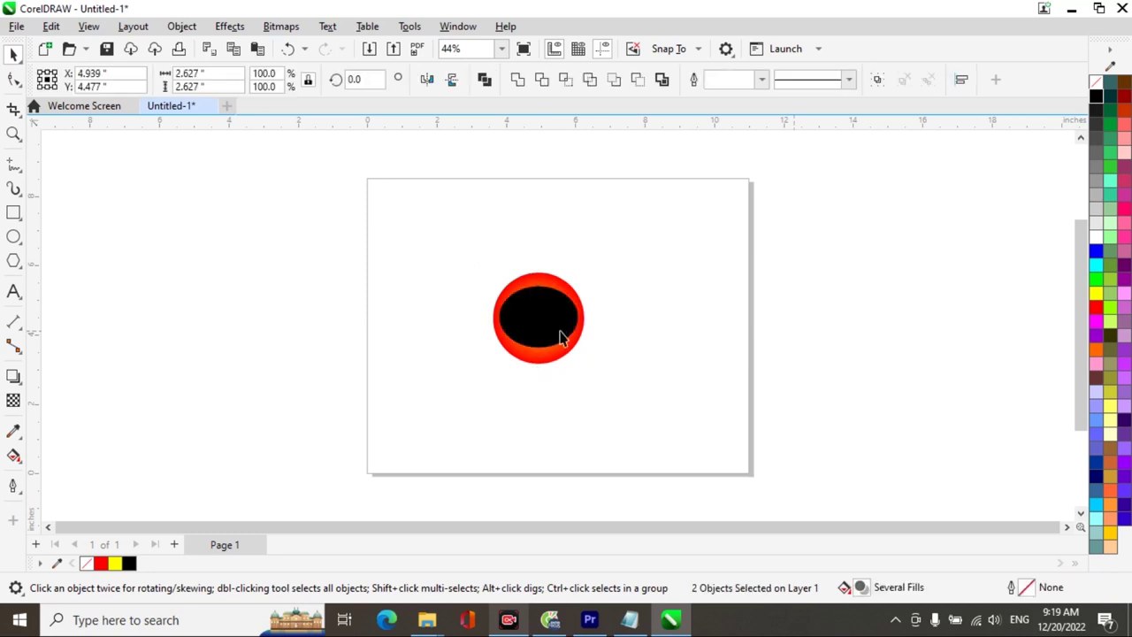
left_click(548, 333)
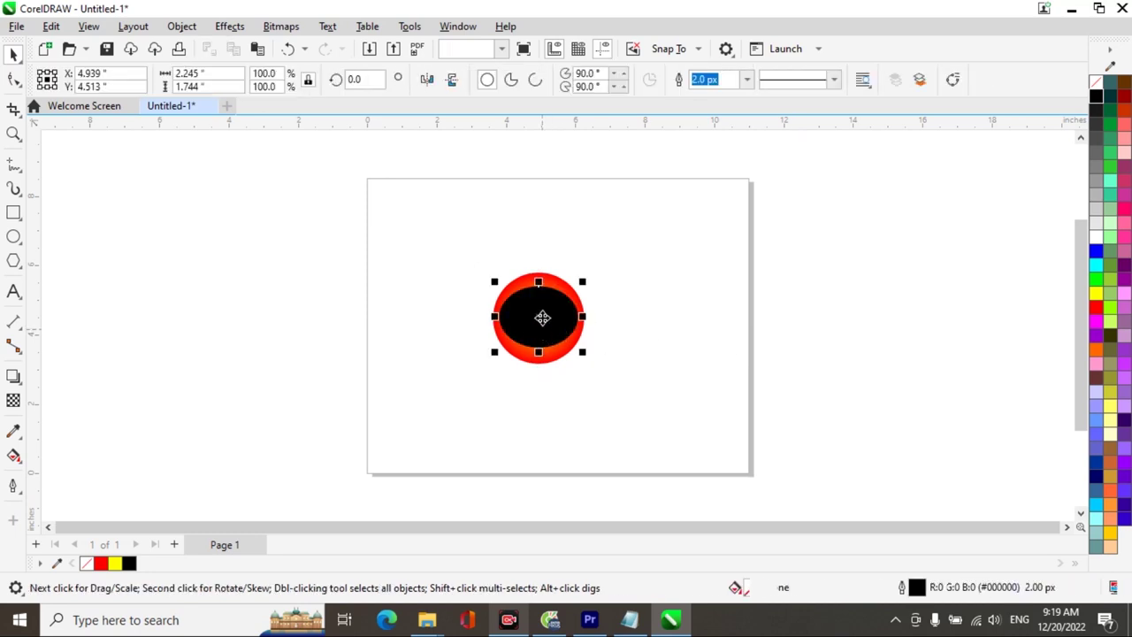
left_click_drag(542, 315, 538, 321)
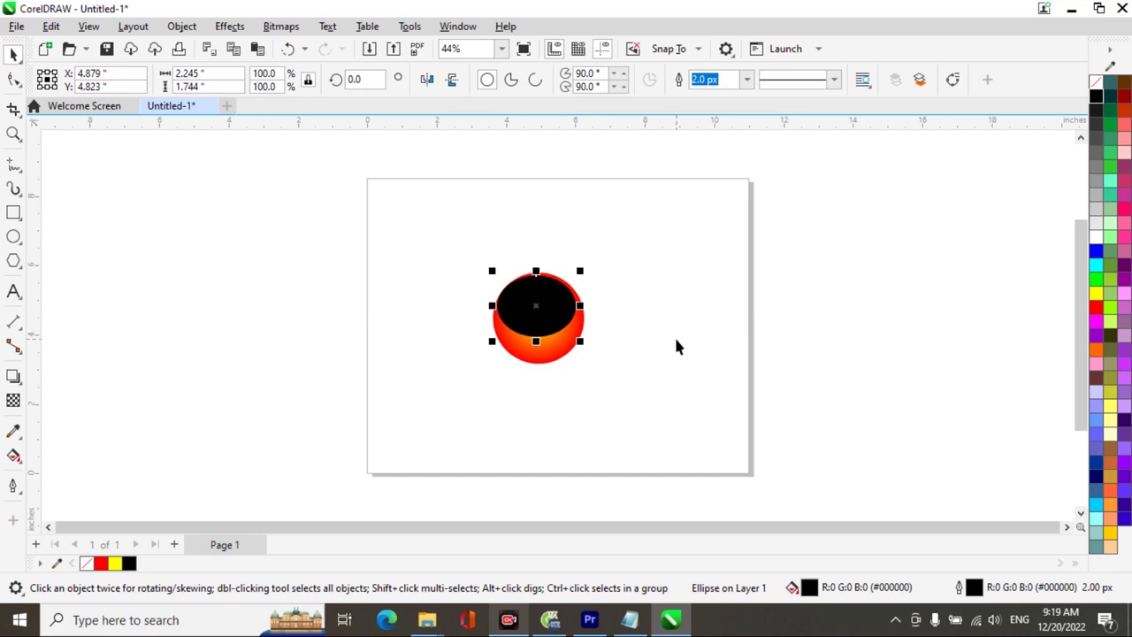
Narrow the black ellipse to about 2.09 inches wide and realign it horizontally with the circle's centre
key("z")
left_click_drag(467, 256, 628, 387)
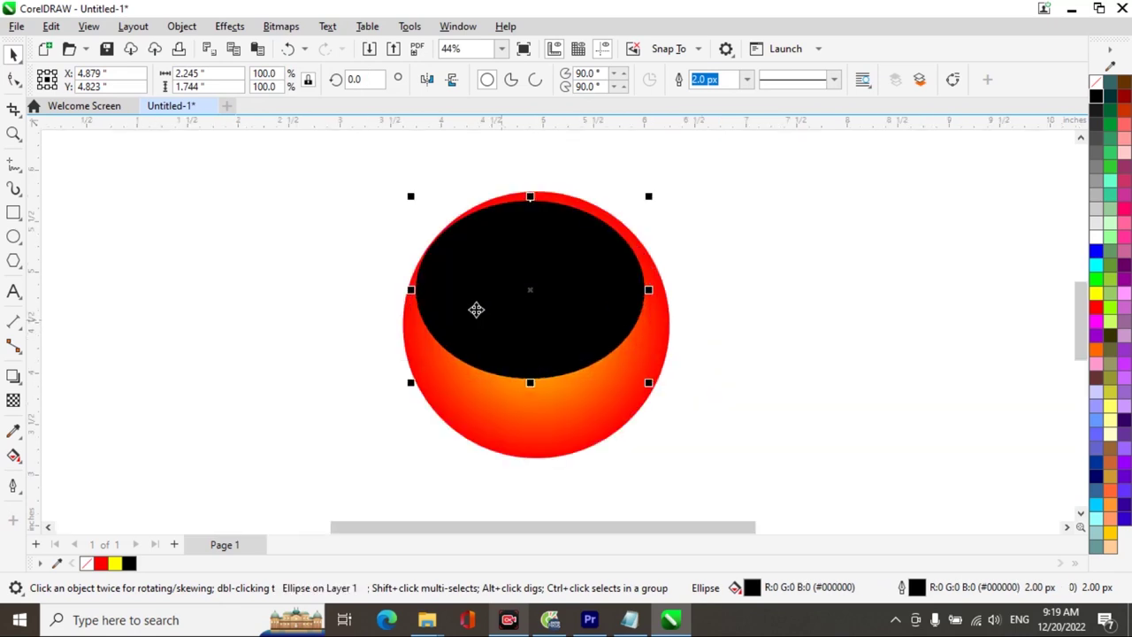
left_click_drag(414, 292, 427, 291)
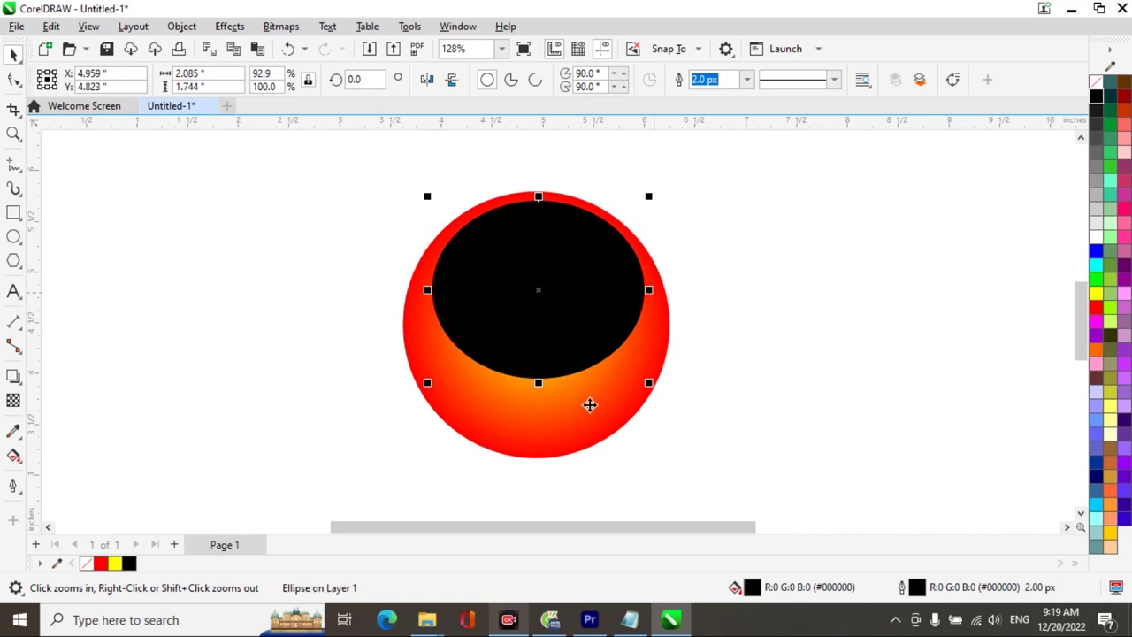
left_click(581, 408)
left_click(822, 363)
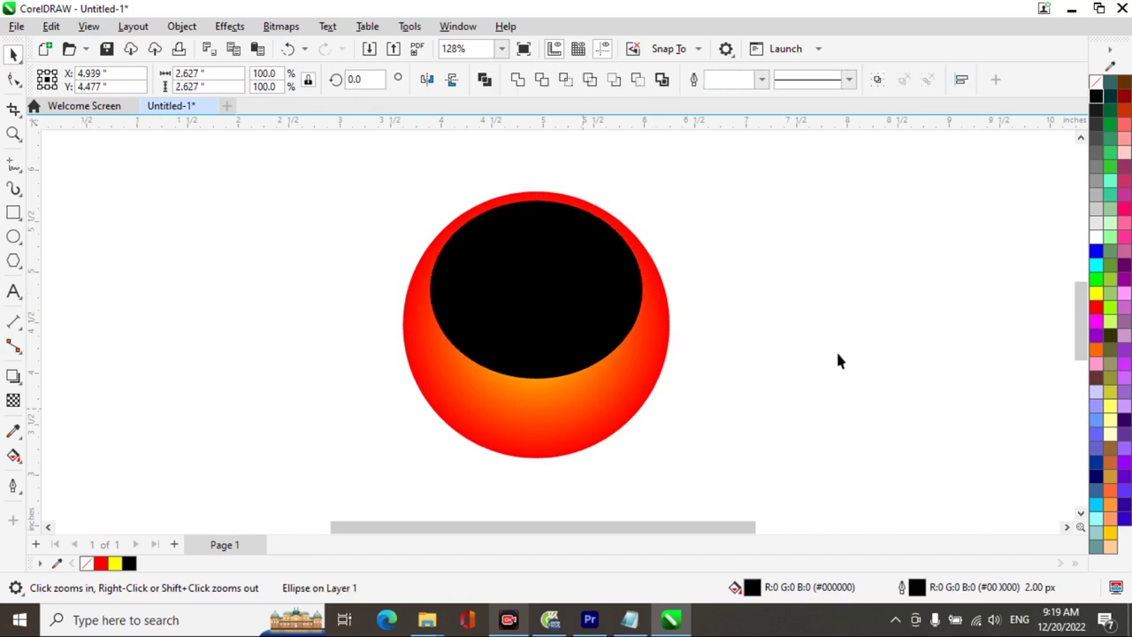
key("ctrl+a")
Apply a linear black-to-white fountain fill to the ellipse and rotate the fill 90 degrees so white is uppermost
left_click(536, 332)
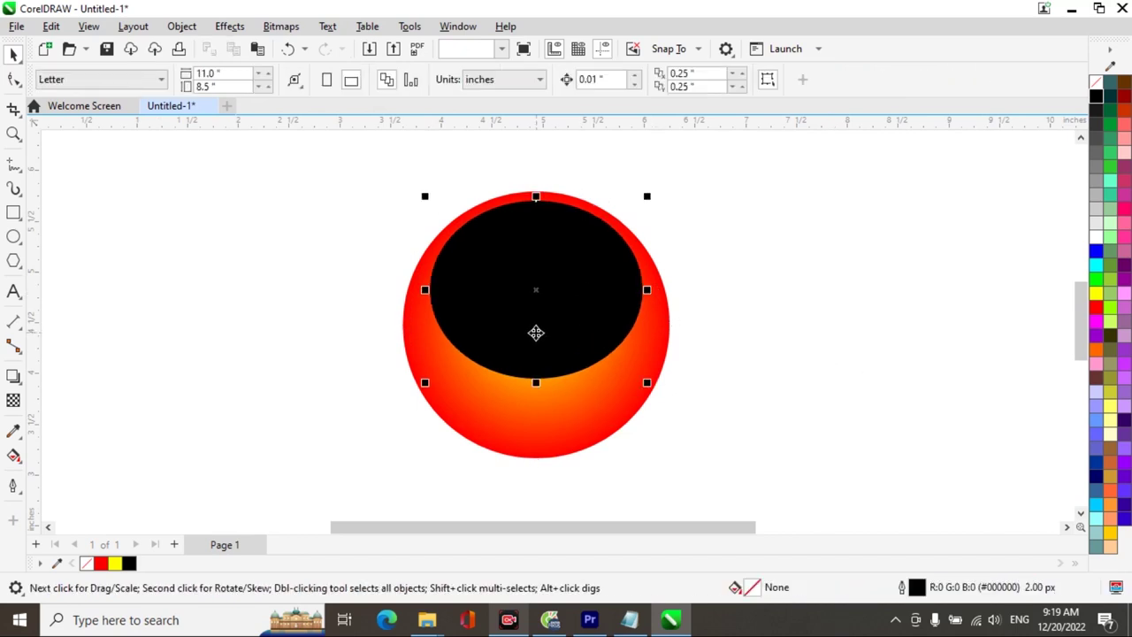
left_click(14, 457)
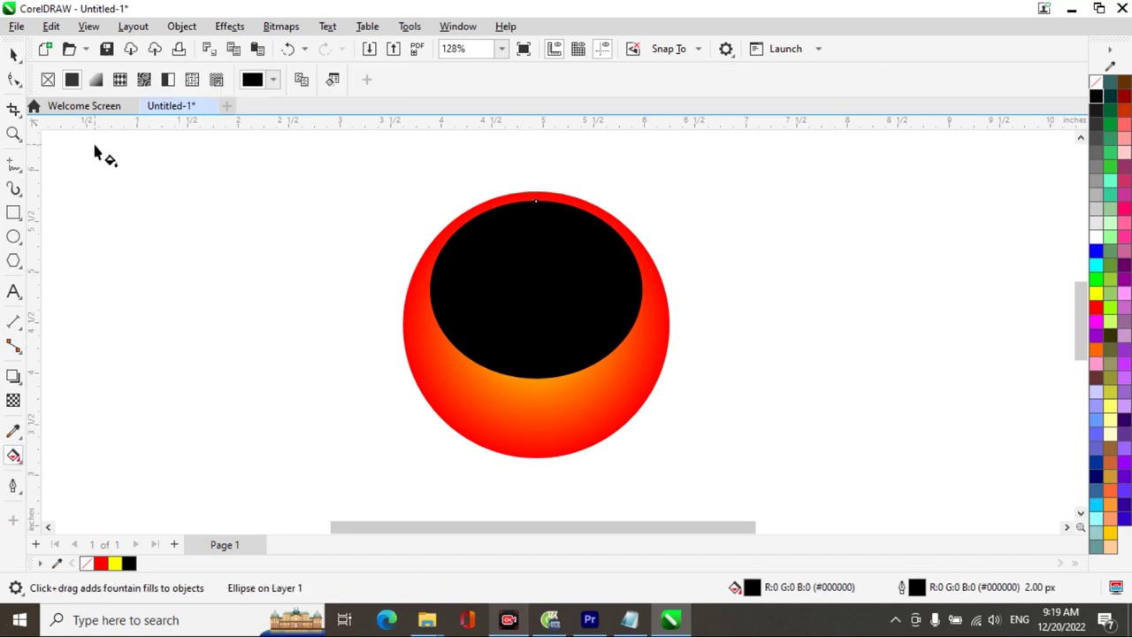
left_click(96, 82)
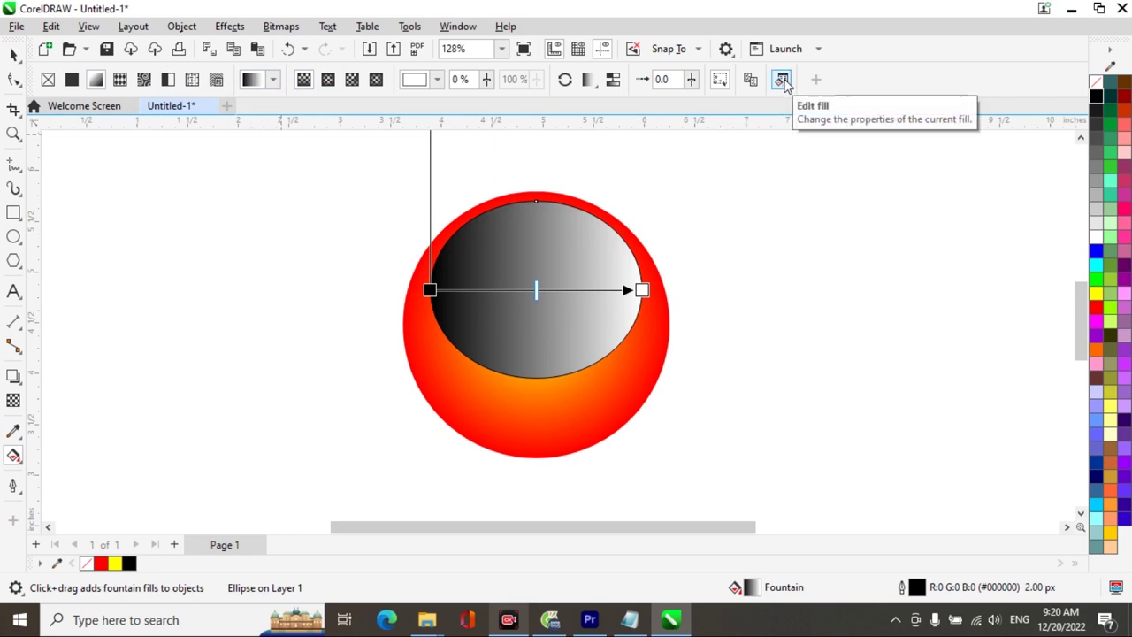
left_click(783, 80)
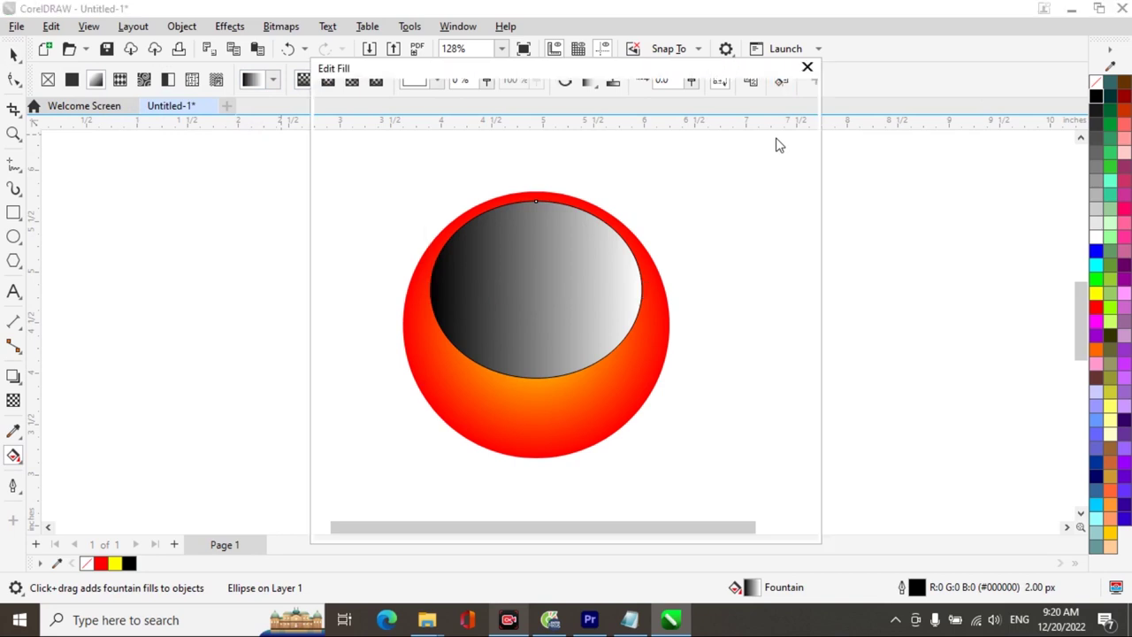
left_click(747, 453)
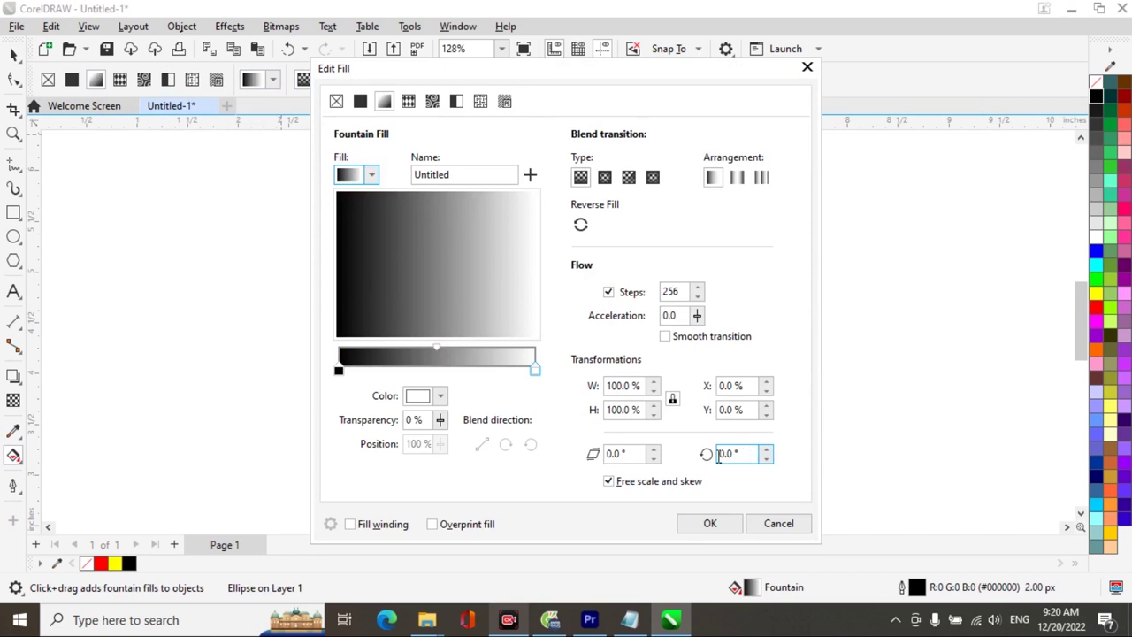
type("90")
key("Return")
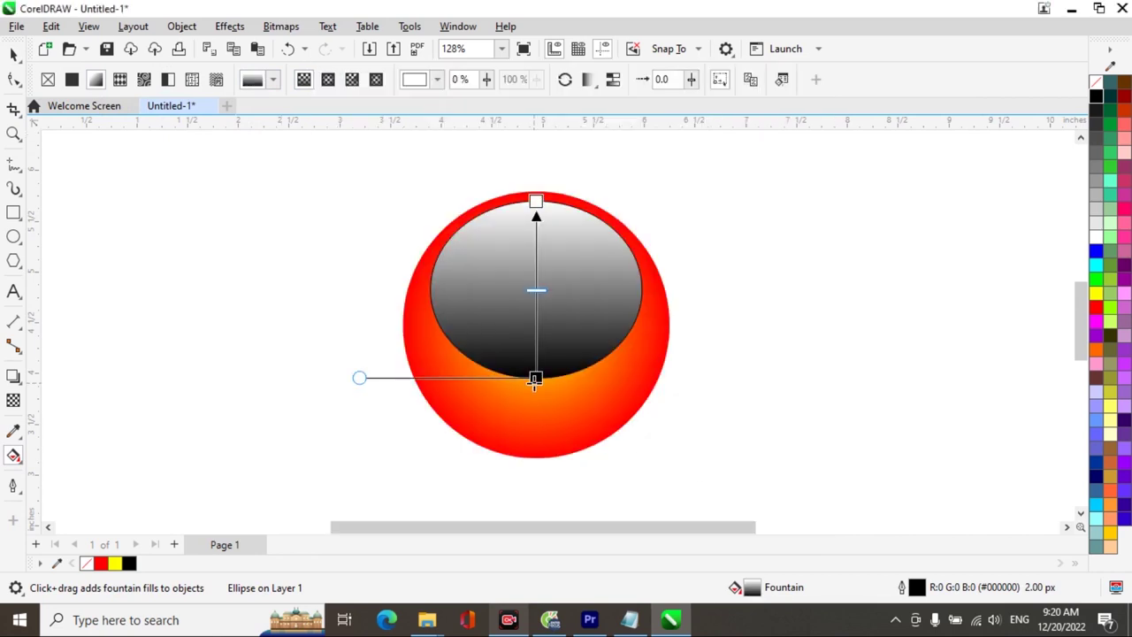
Remove the gradient ellipse's outline by setting its outline width to 0
left_click(14, 55)
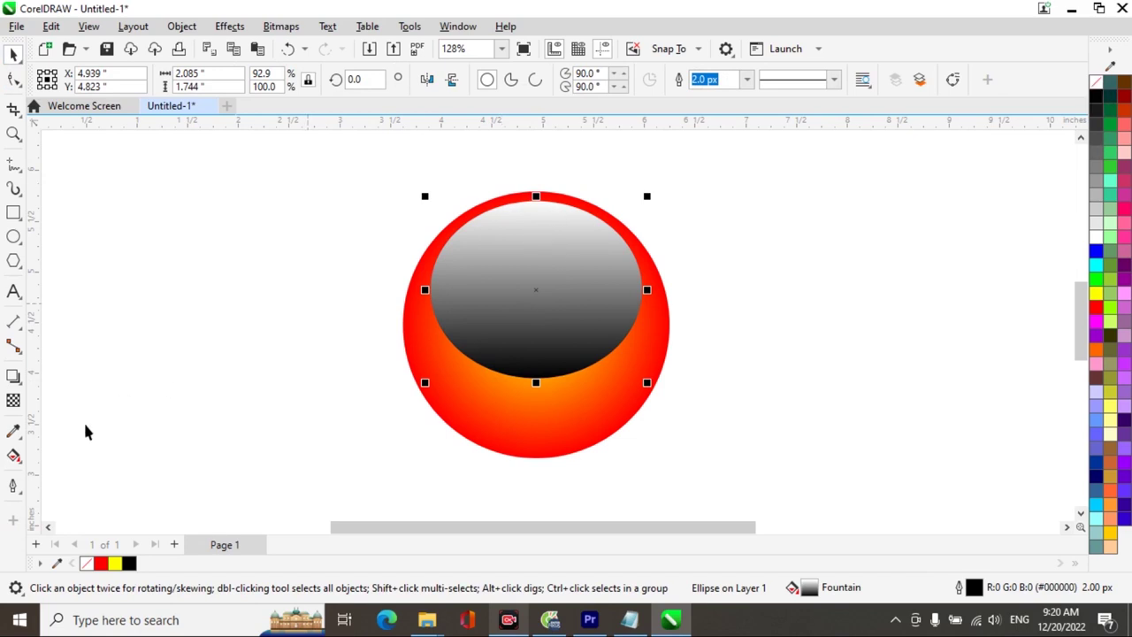
type("0")
key("Return")
Shift the midpoint of the ellipse's black-to-white gradient slightly up toward the white end
left_click(14, 456)
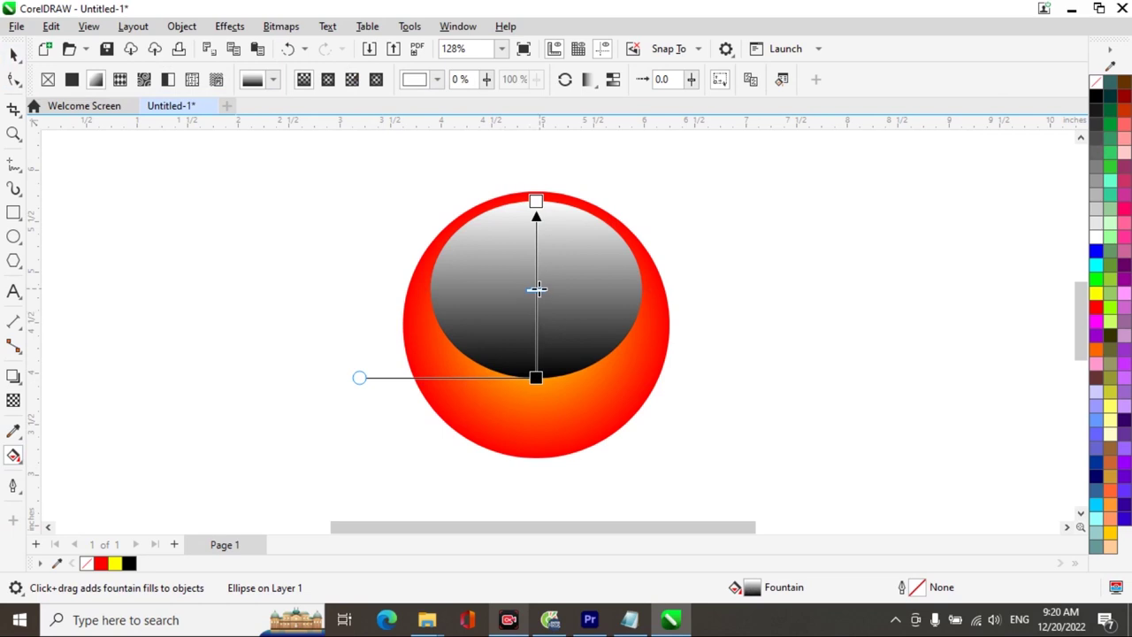
left_click_drag(538, 286, 540, 267)
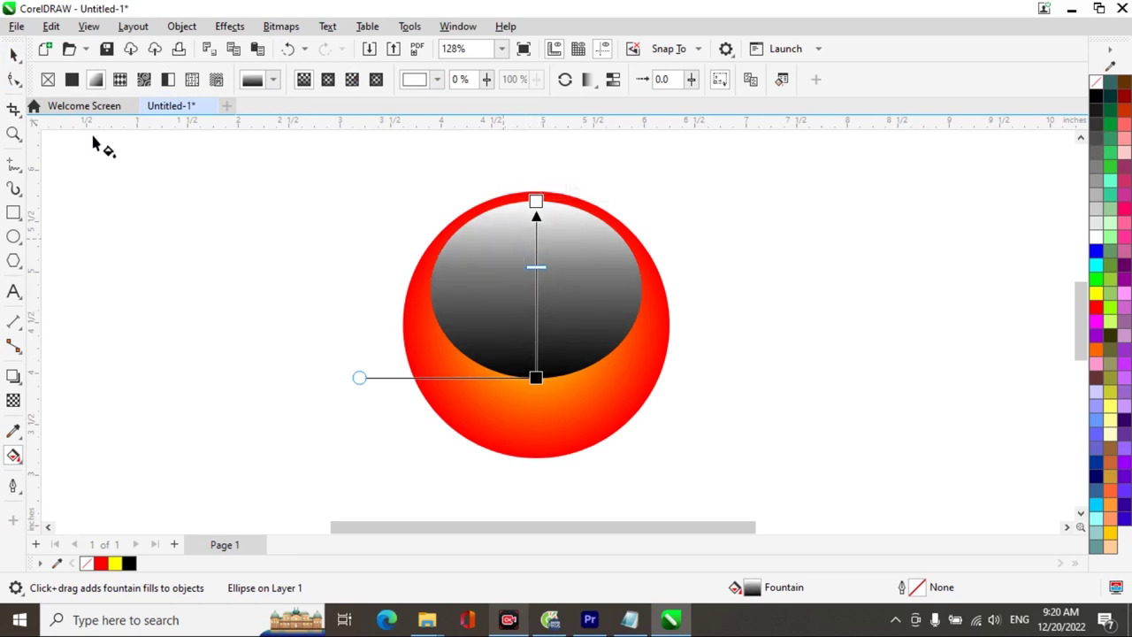
left_click(14, 56)
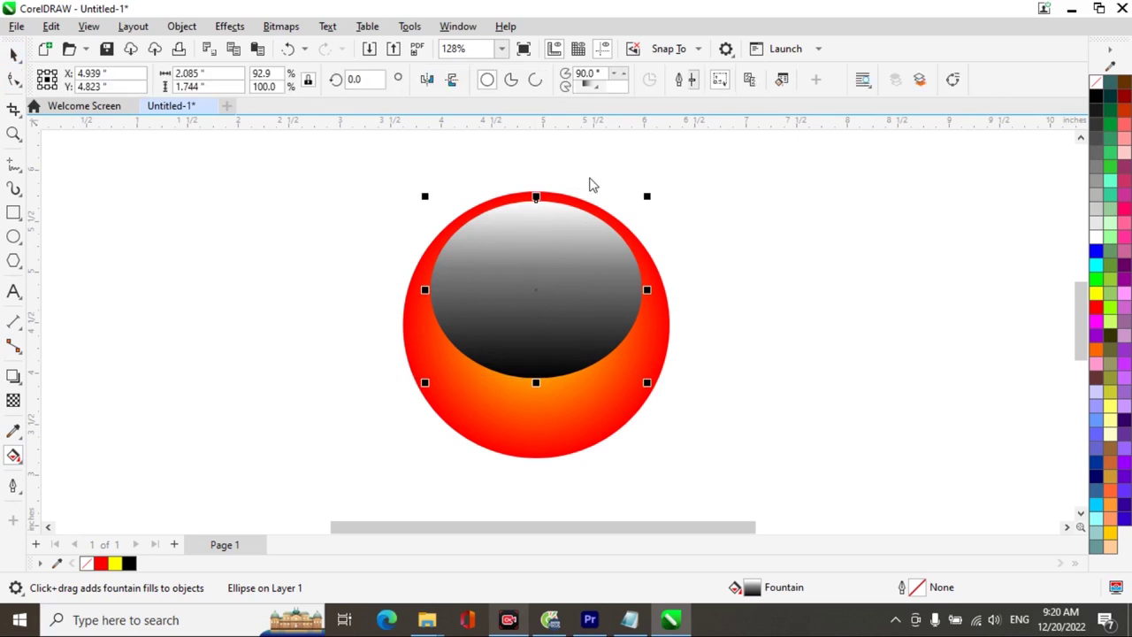
left_click(752, 240)
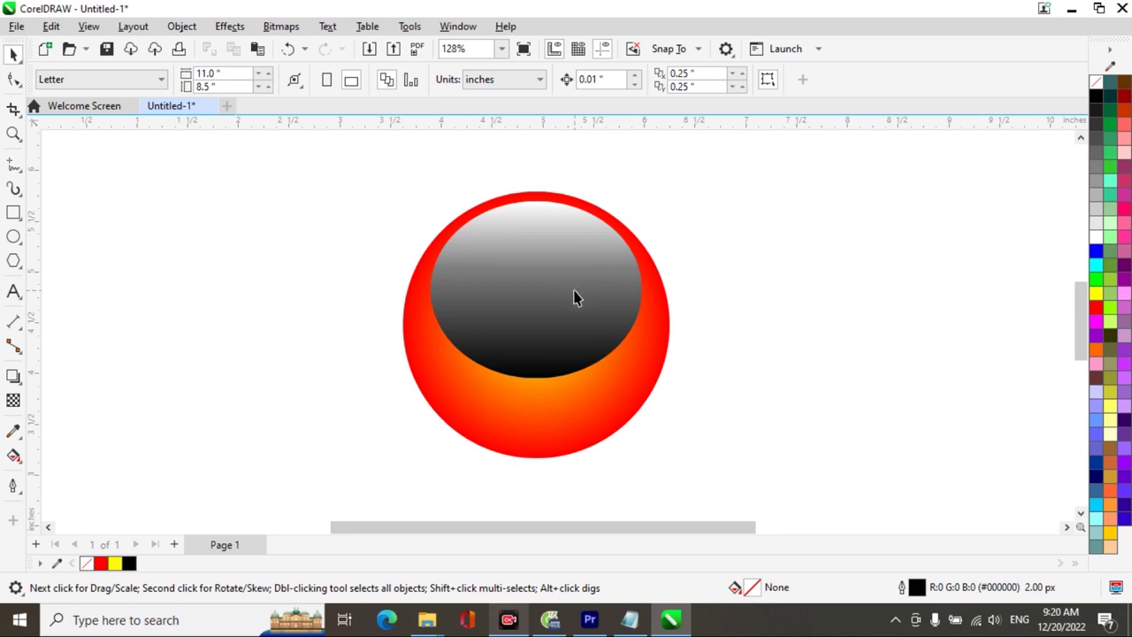
Set the transparency merge mode of the black-to-white ellipse to Screen
left_click(473, 278)
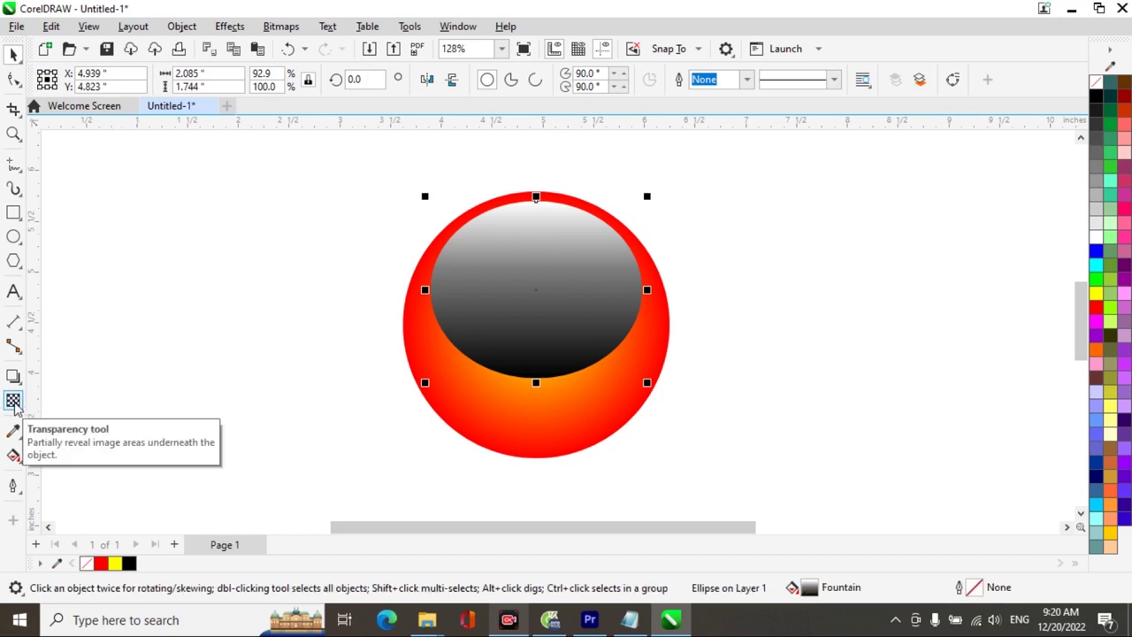
left_click(13, 401)
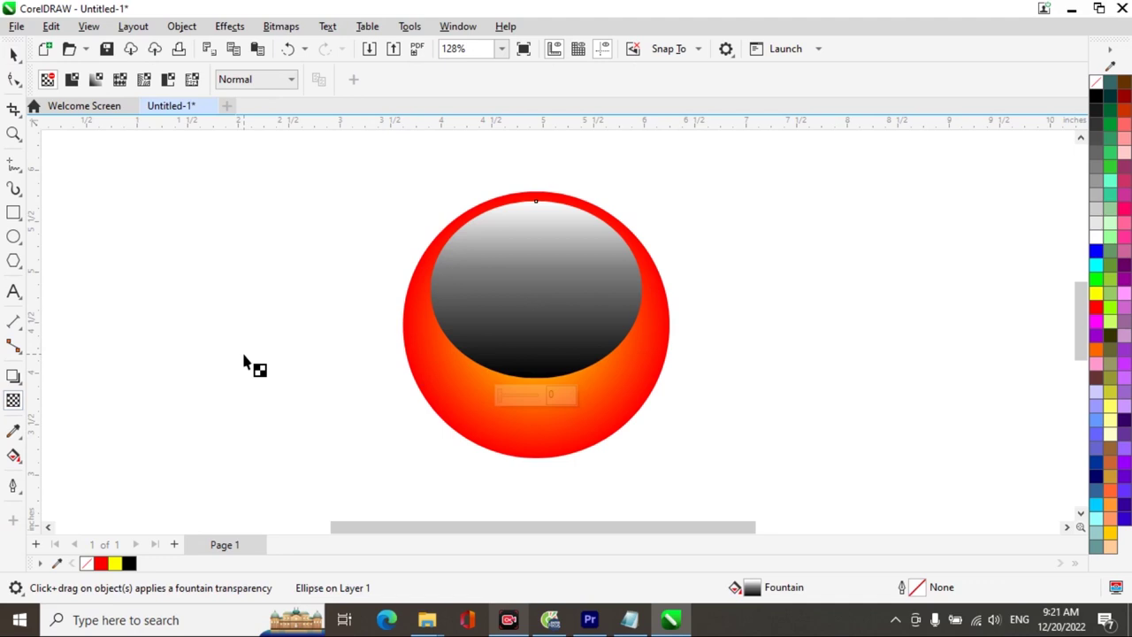
left_click(292, 80)
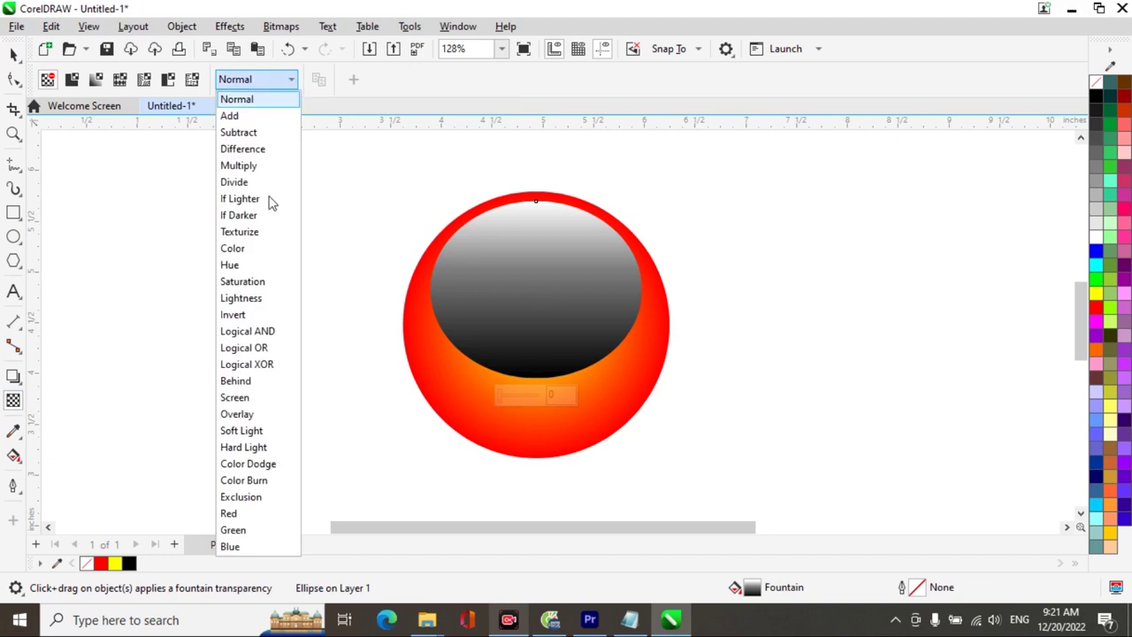
left_click(250, 399)
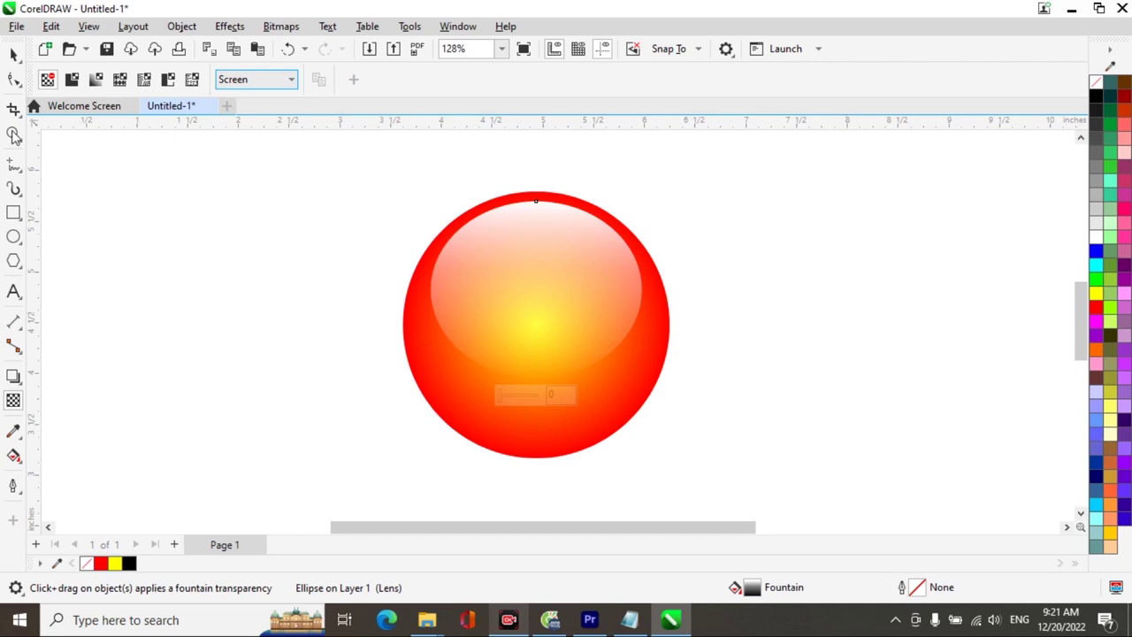
left_click(13, 55)
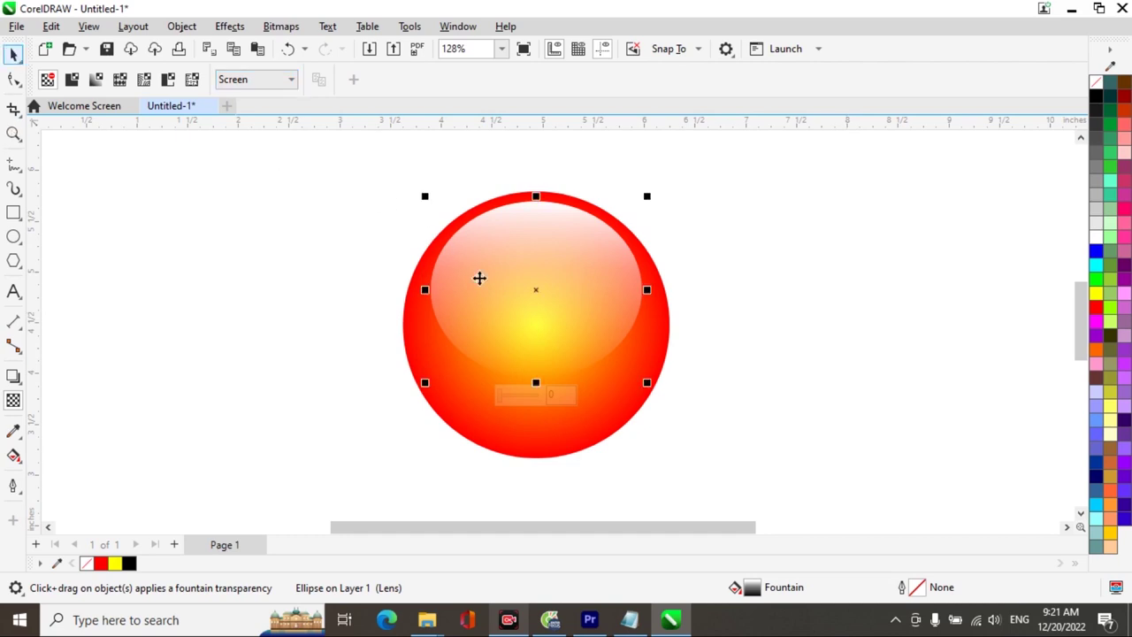
Shorten the highlight ellipse from its lower edge to about 1.46 inches high, keeping its upper edge in place
key("space")
left_click_drag(536, 383, 535, 354)
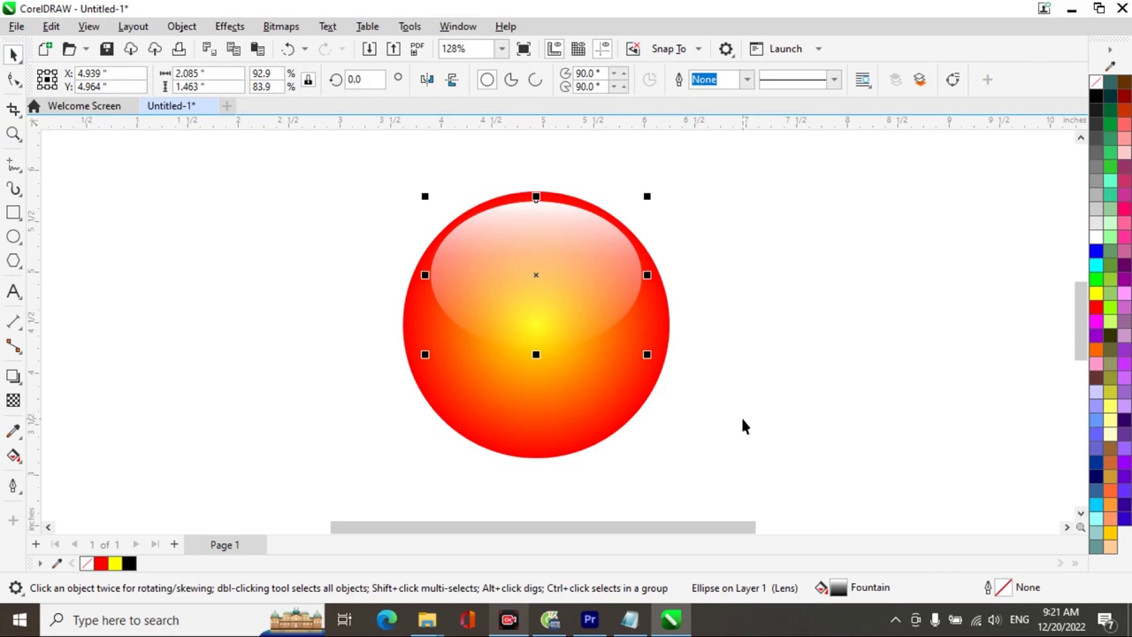
left_click(762, 452)
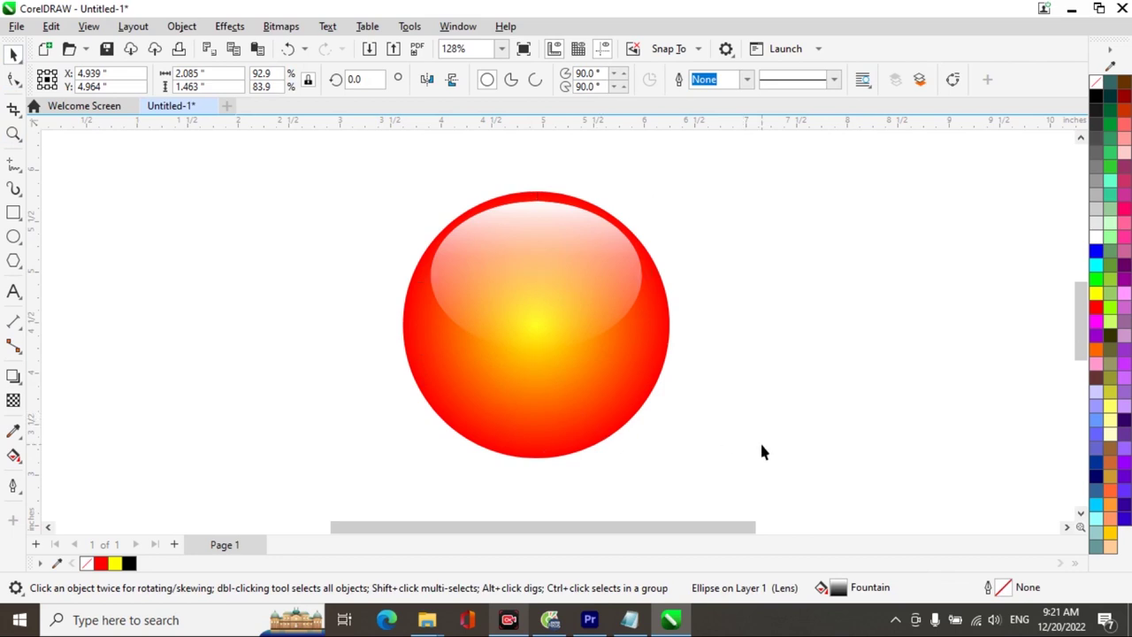
Add a drop shadow to the large gradient circle, offset about 0.043 inches right and 0.058 inches down
left_click(568, 396)
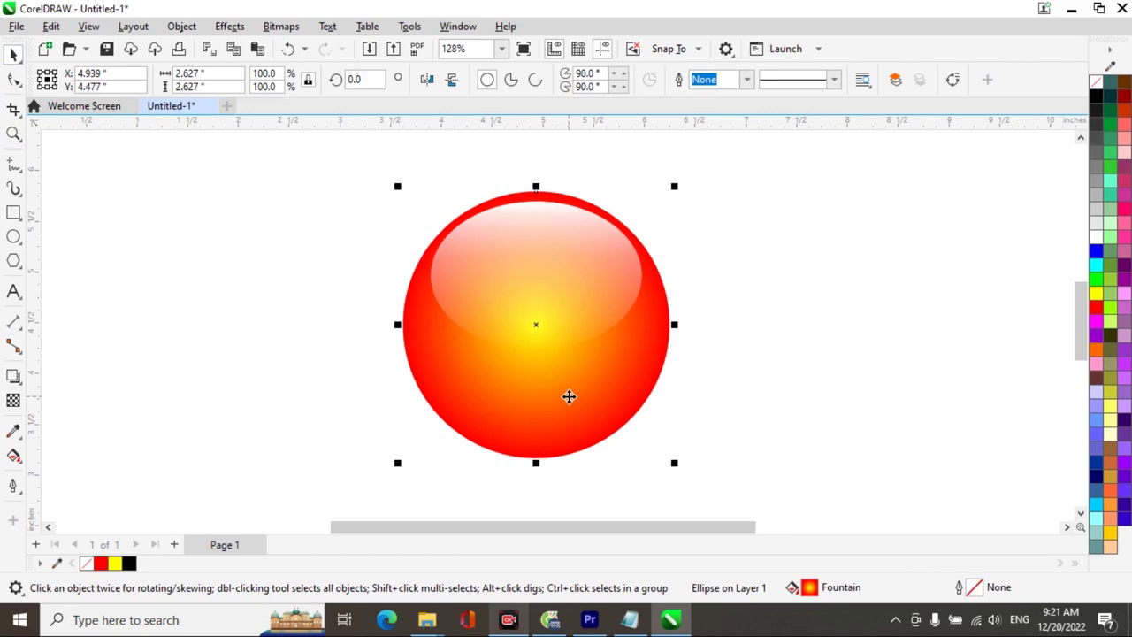
left_click(15, 377)
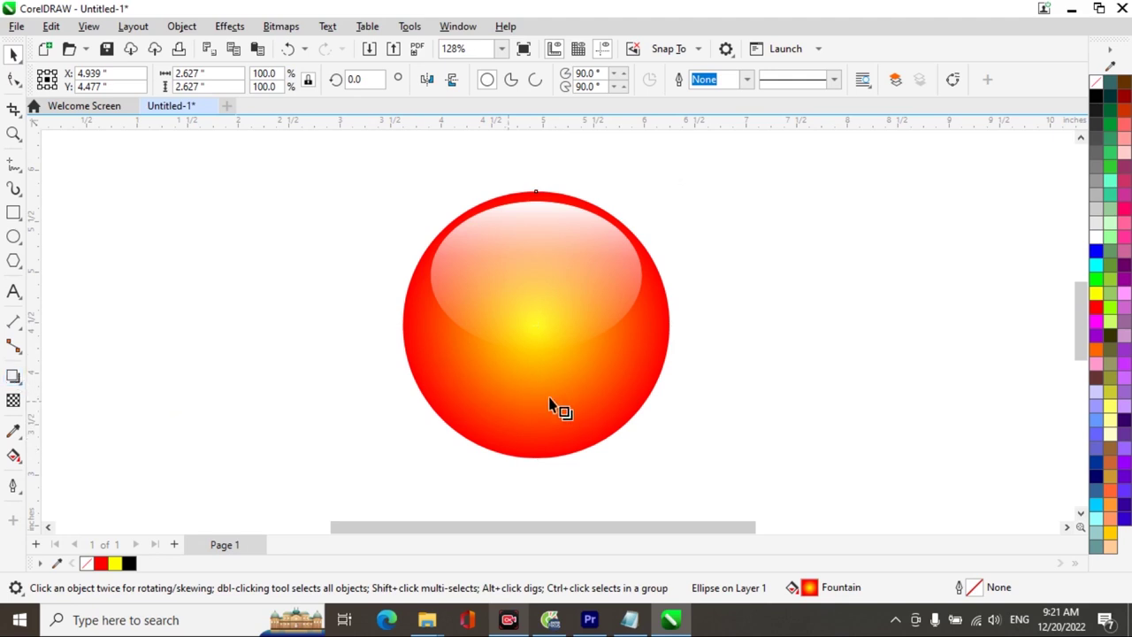
left_click_drag(542, 347, 638, 463)
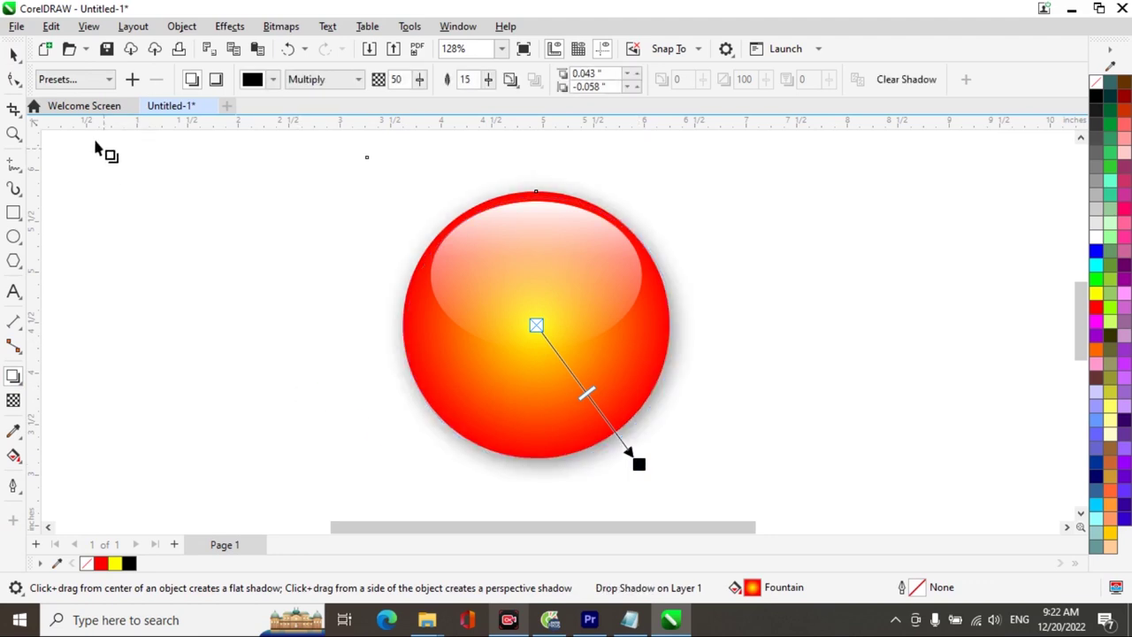
left_click(13, 54)
Move the whole glass ball toward the page's left side and place a duplicate level with it on the right
scroll(791, 281, "down", 3)
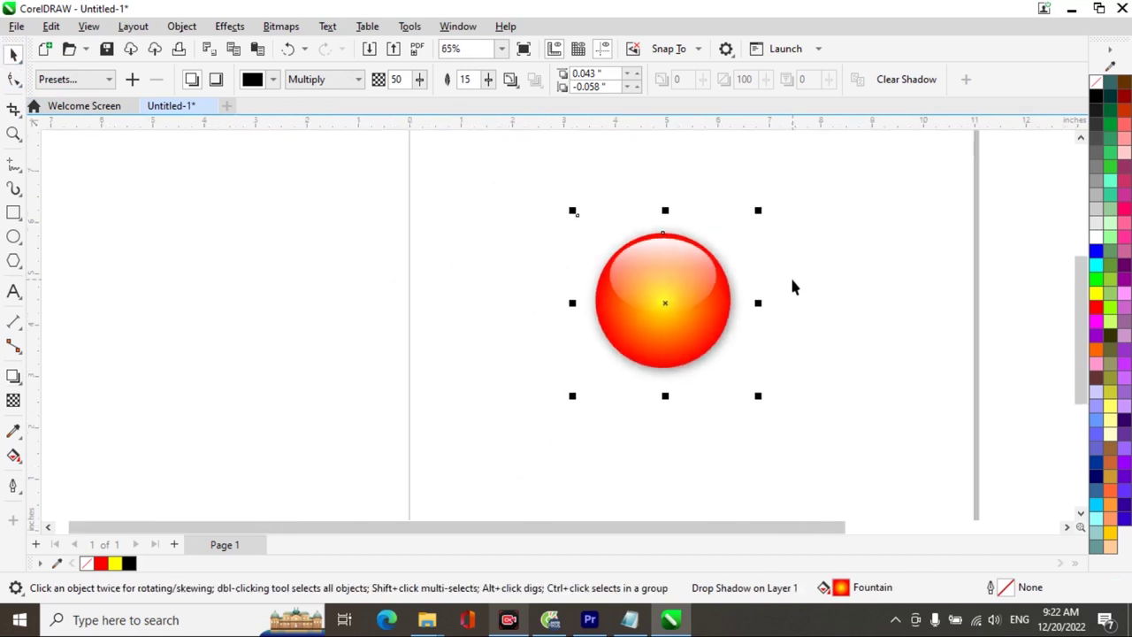
left_click_drag(536, 191, 803, 428)
left_click_drag(627, 291, 535, 282)
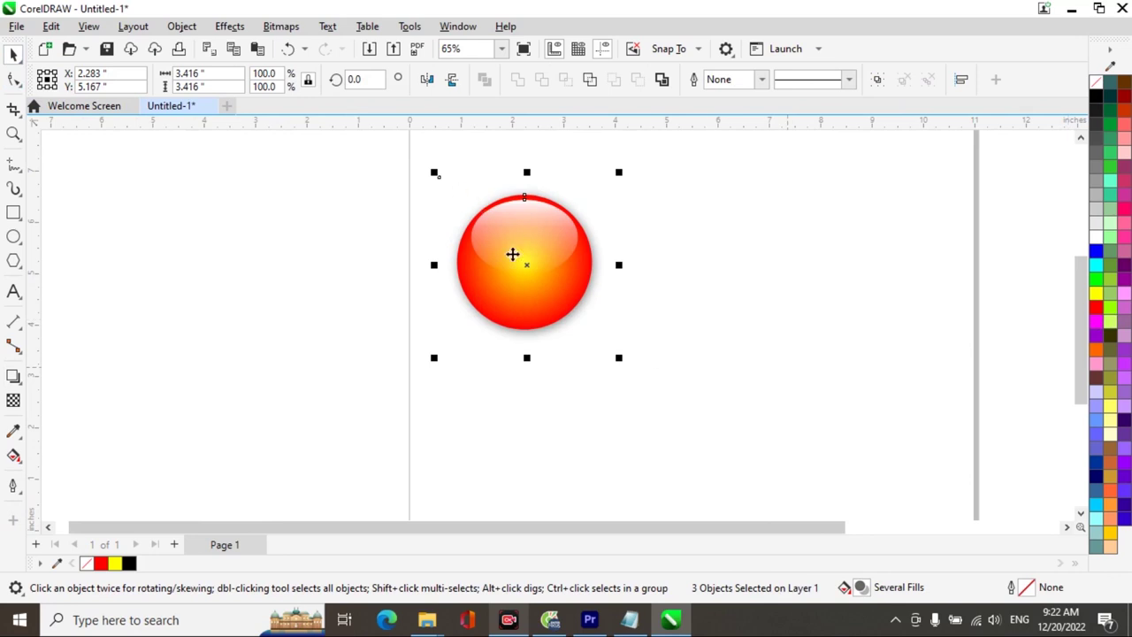
left_click_drag(523, 266, 715, 269)
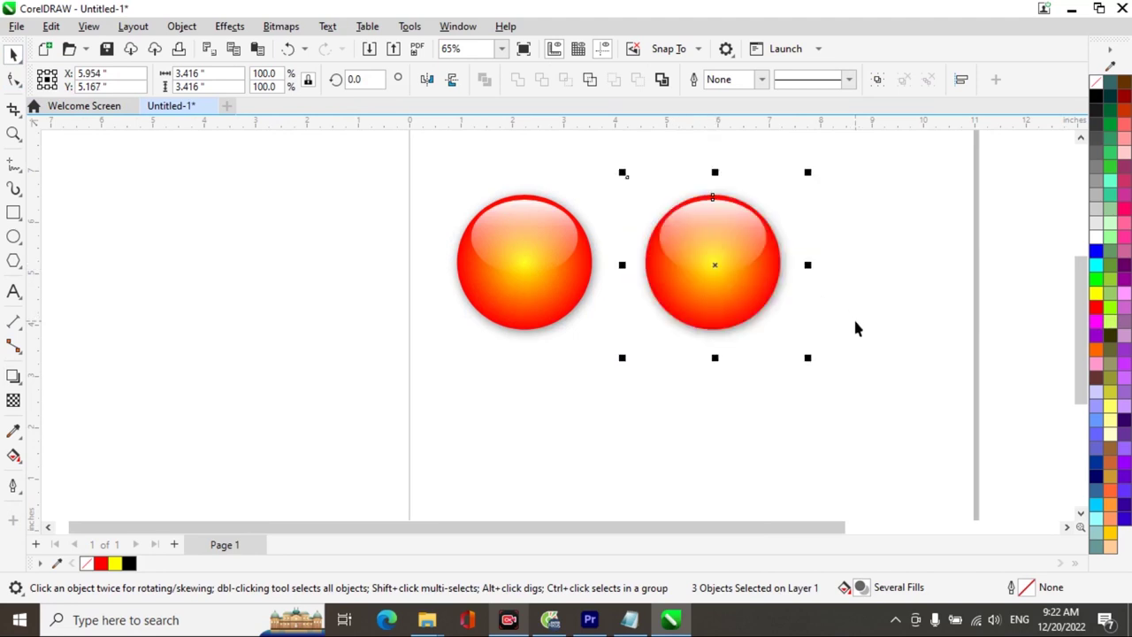
key("Escape")
left_click(714, 377)
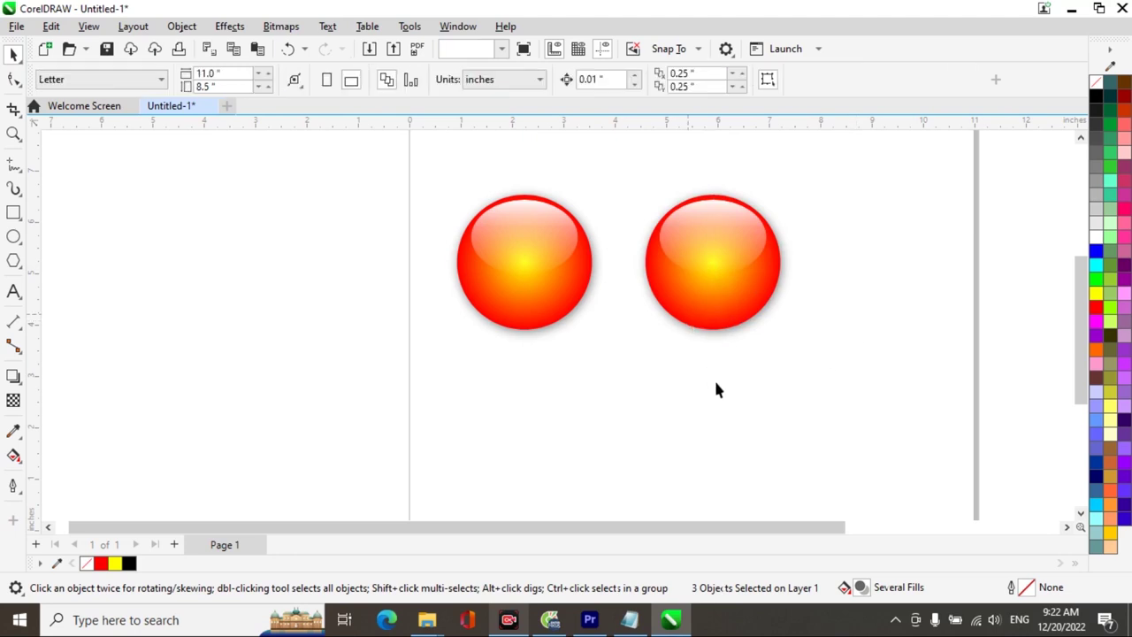
Recolour the duplicate ball's fountain fill with a blue outer node and a cyan centre node
left_click(709, 301)
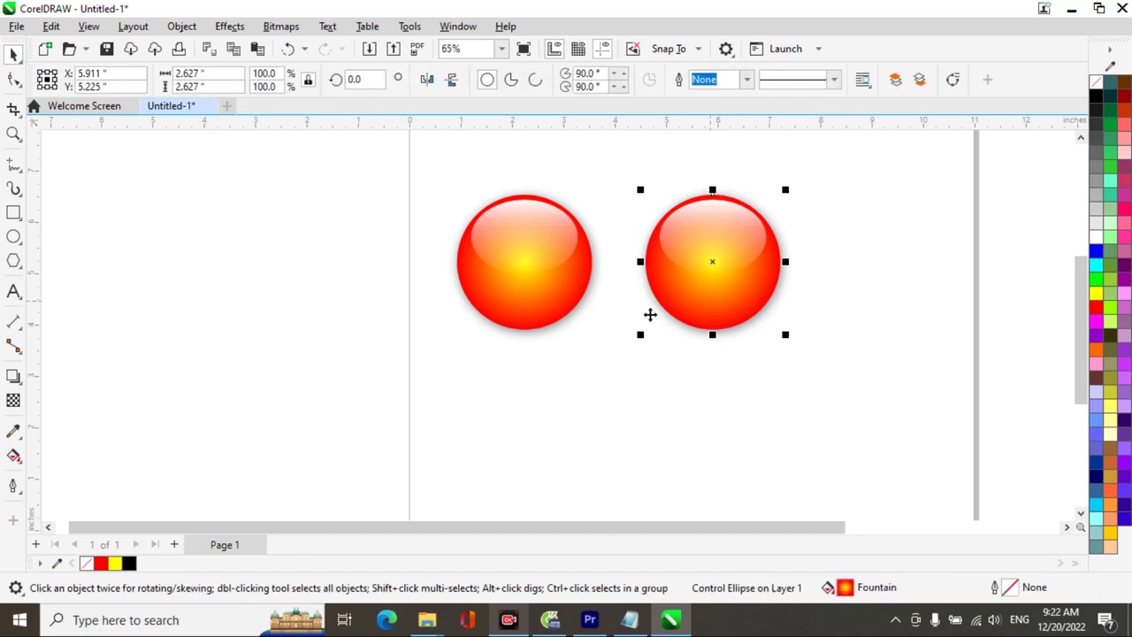
left_click(14, 455)
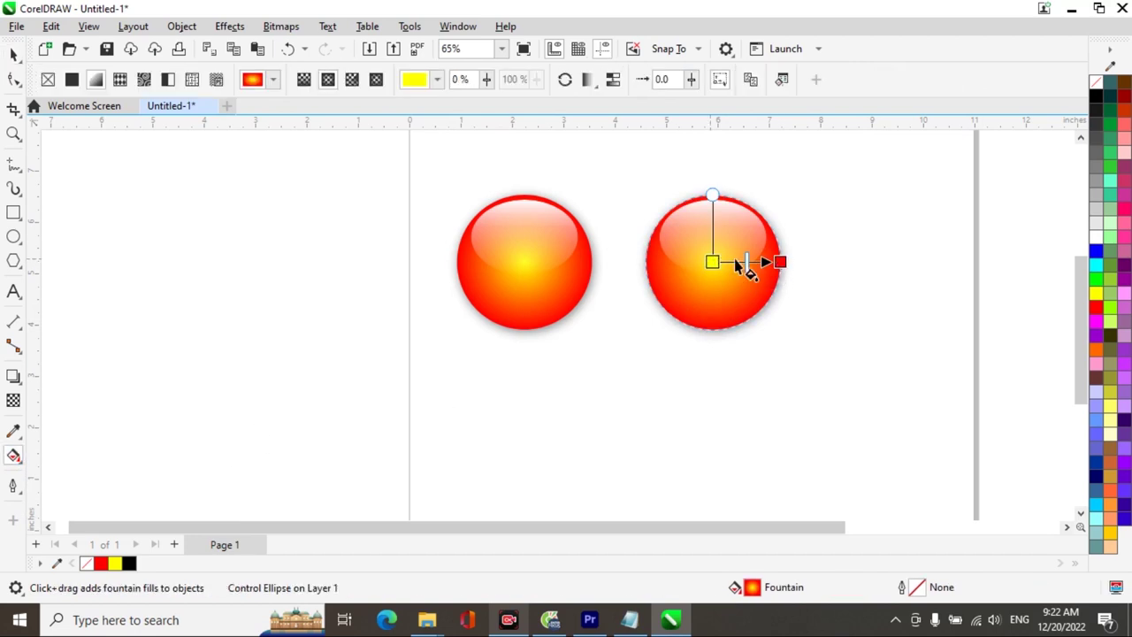
left_click(780, 261)
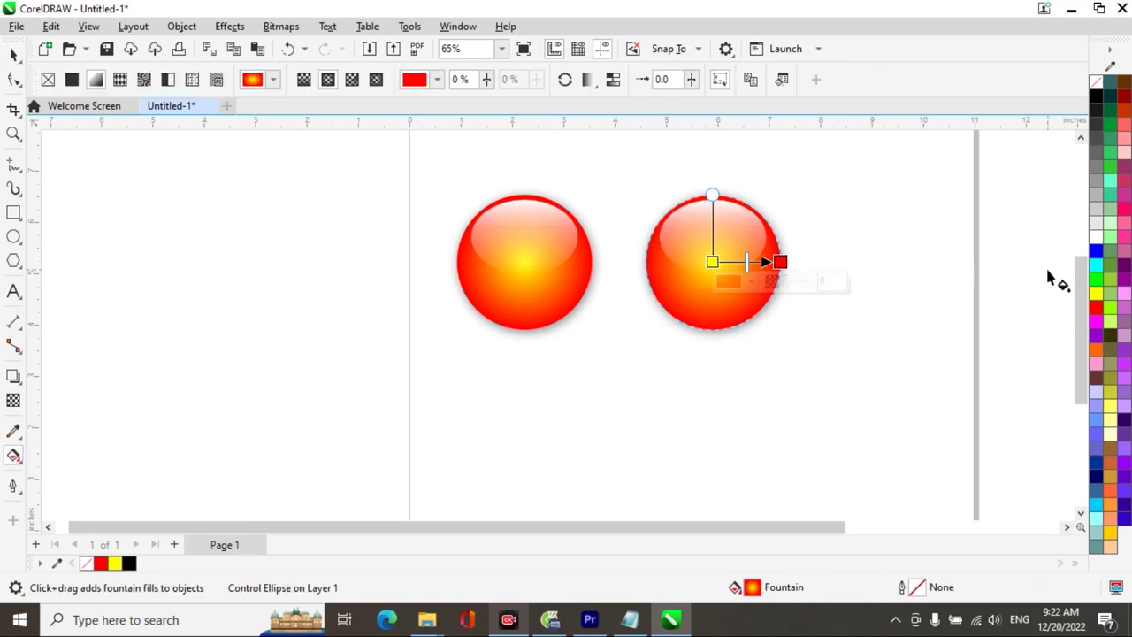
left_click(1097, 252)
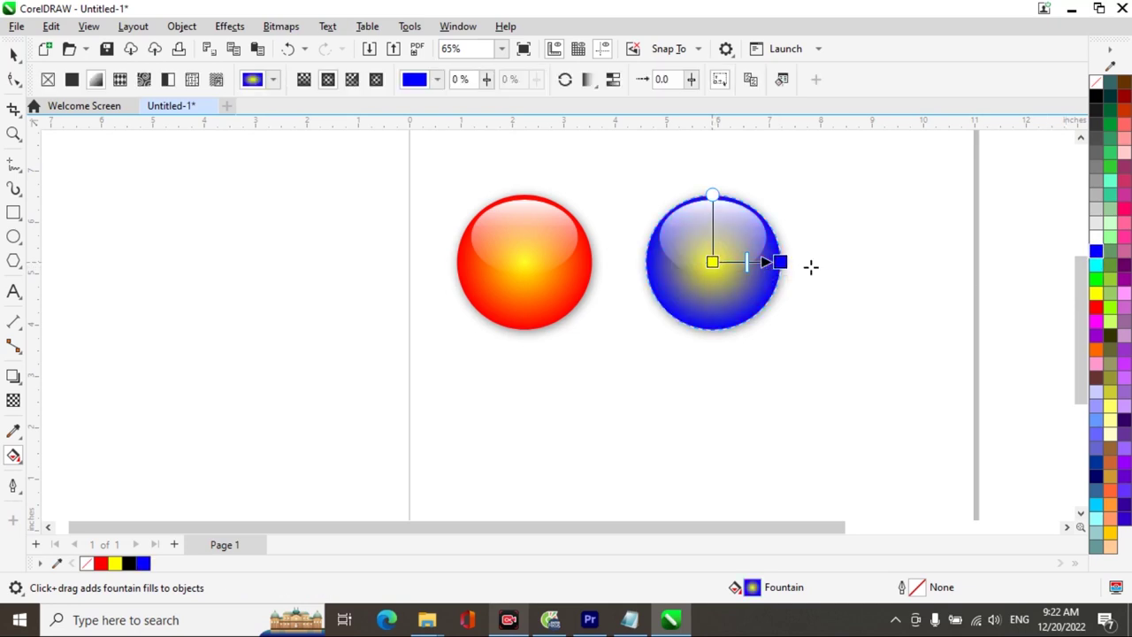
left_click(713, 262)
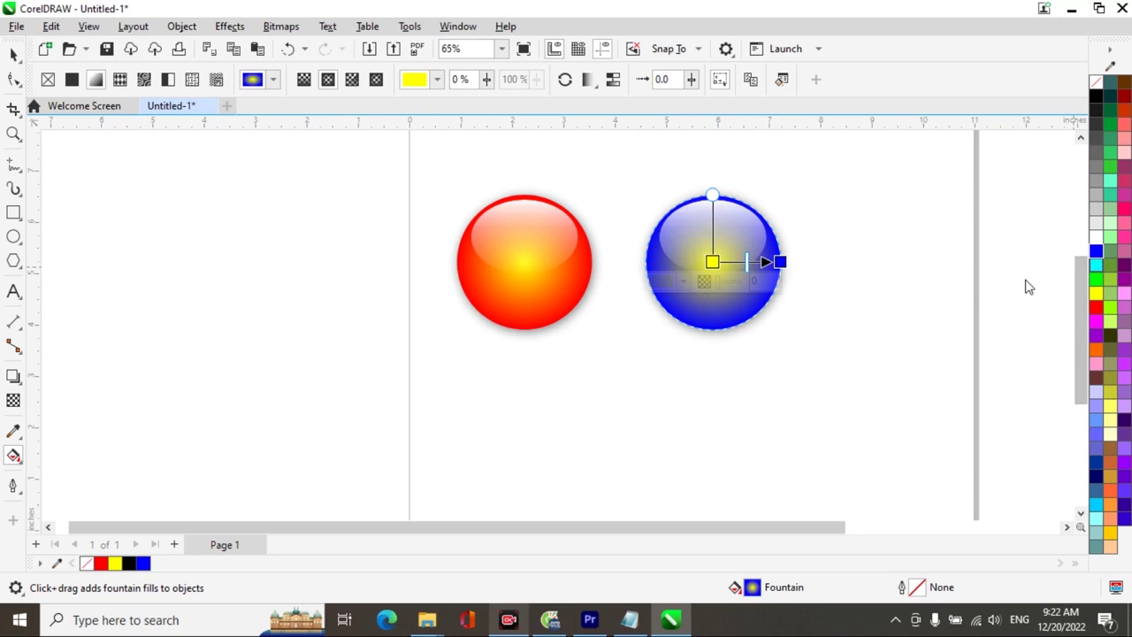
left_click(1097, 265)
left_click(802, 367)
key("space")
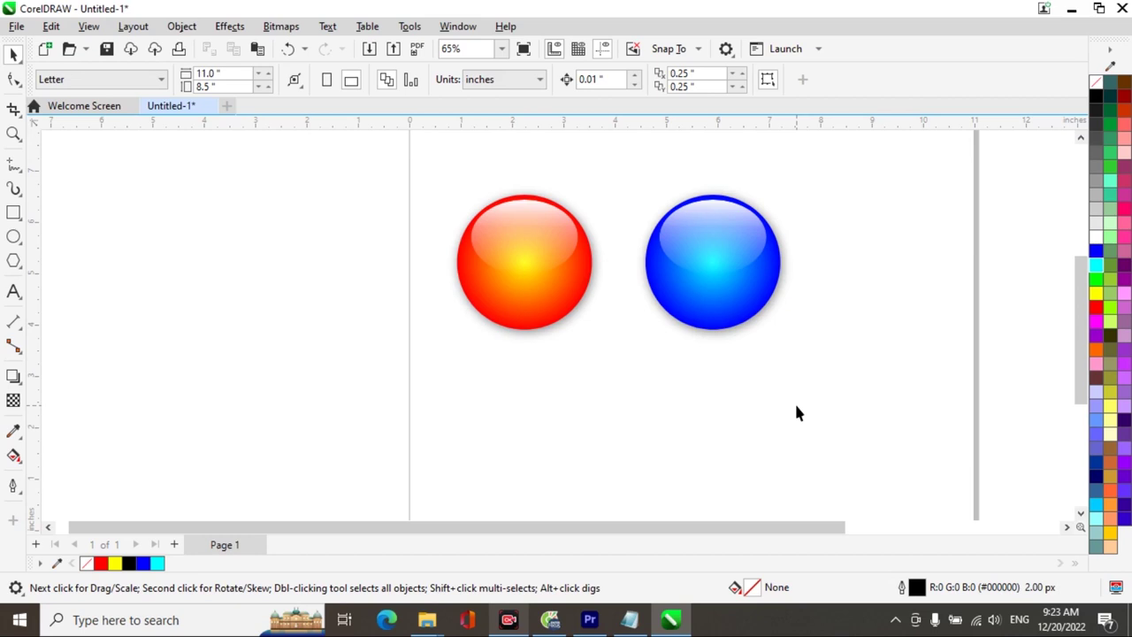
Move both glass balls together off the page to its left, leaving the page empty
left_click_drag(415, 167, 800, 376)
left_click_drag(666, 274, 275, 250)
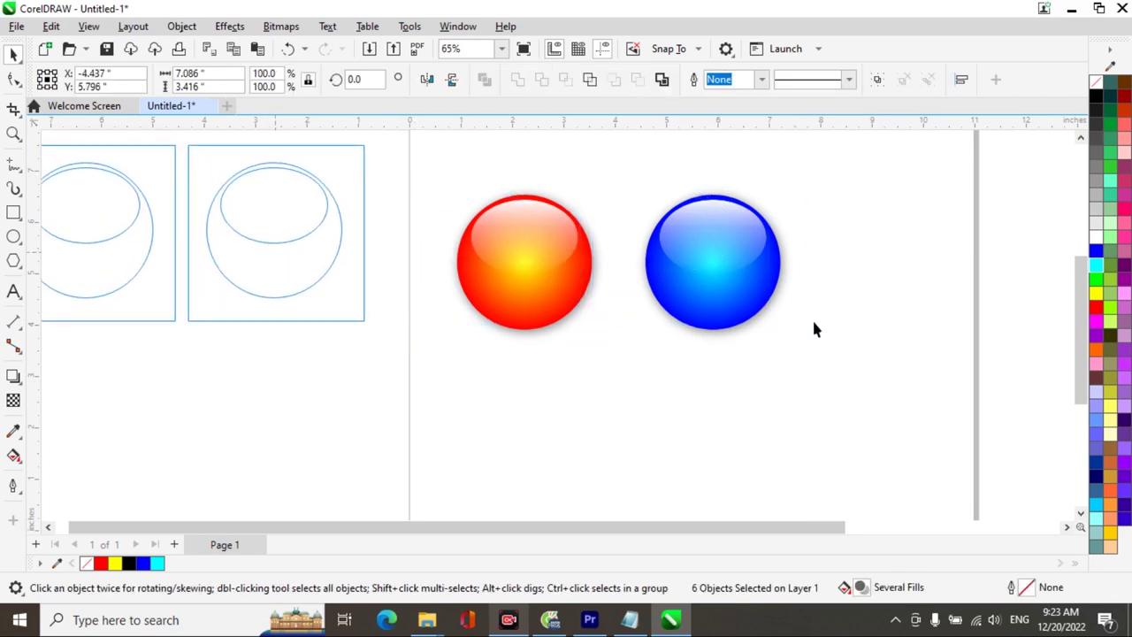
left_click(887, 238)
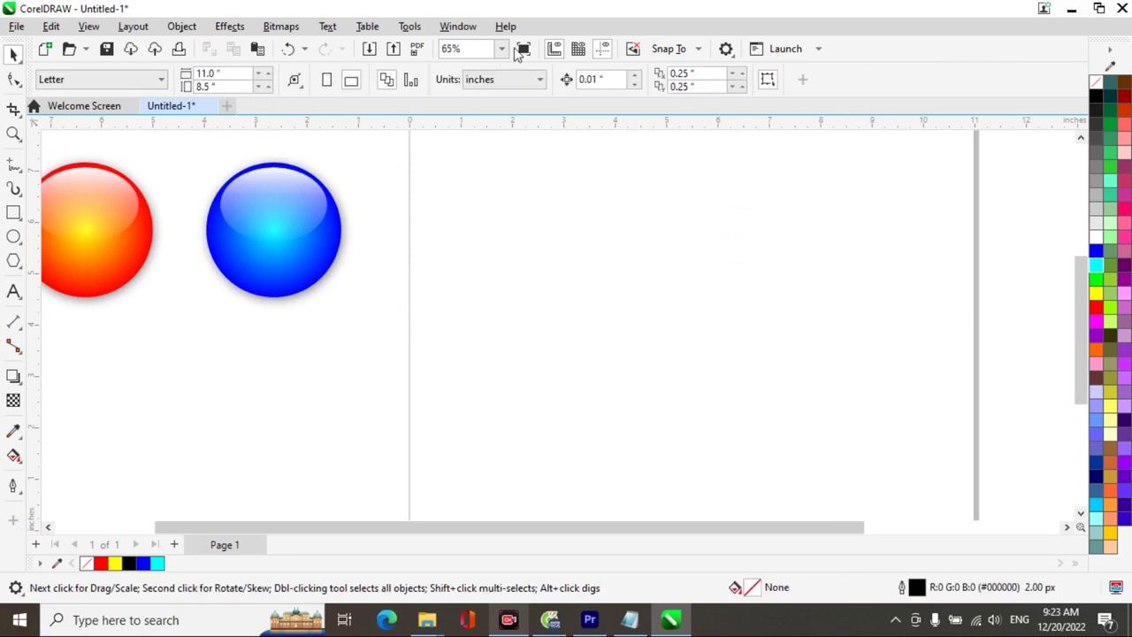
Display the CMYK Palette and dock it beside the RGB palette
left_click(458, 26)
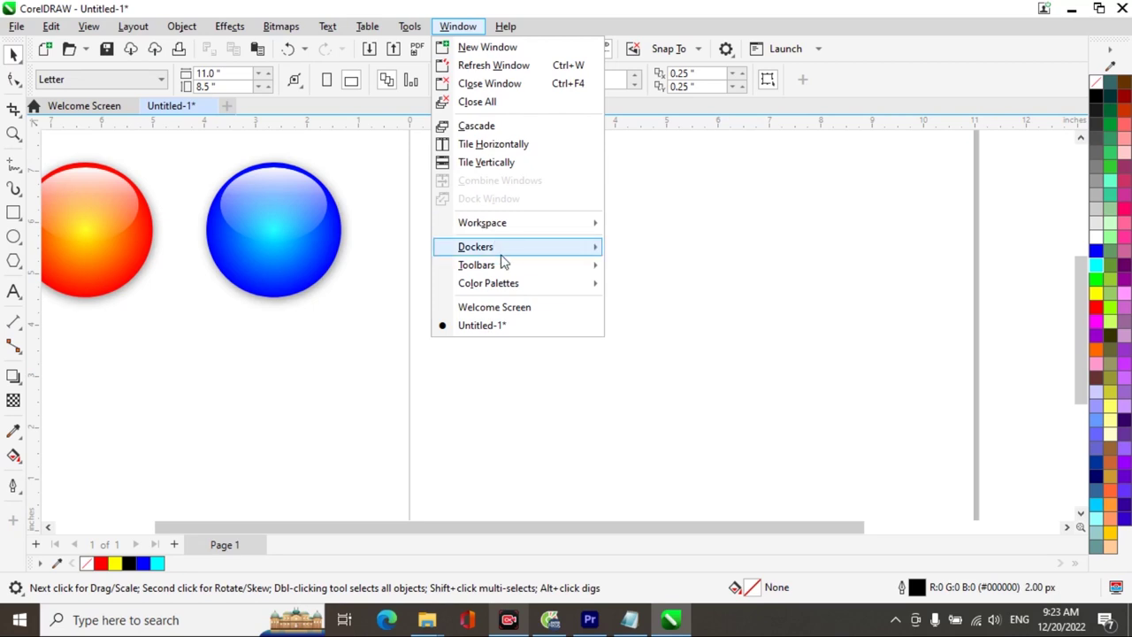
mouse_move(510, 285)
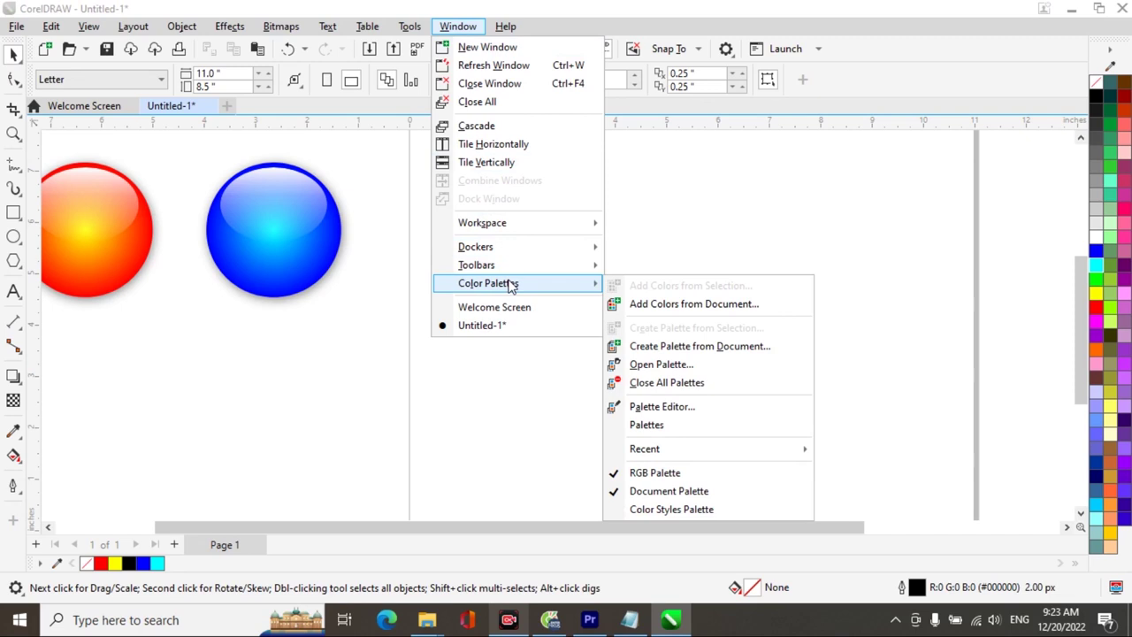
mouse_move(748, 455)
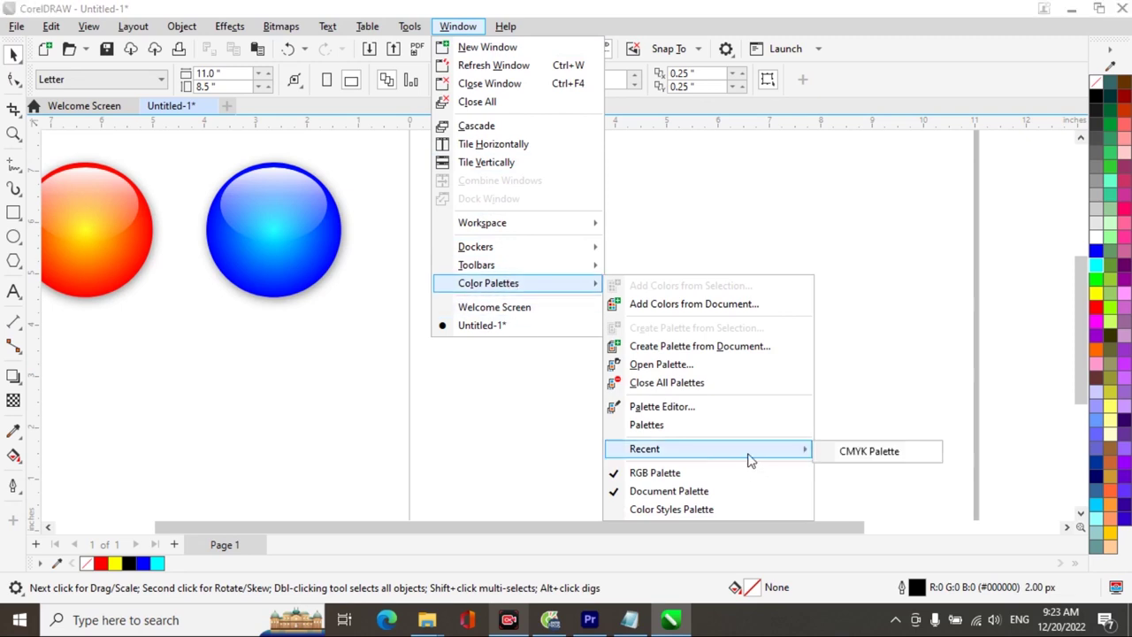
left_click(868, 452)
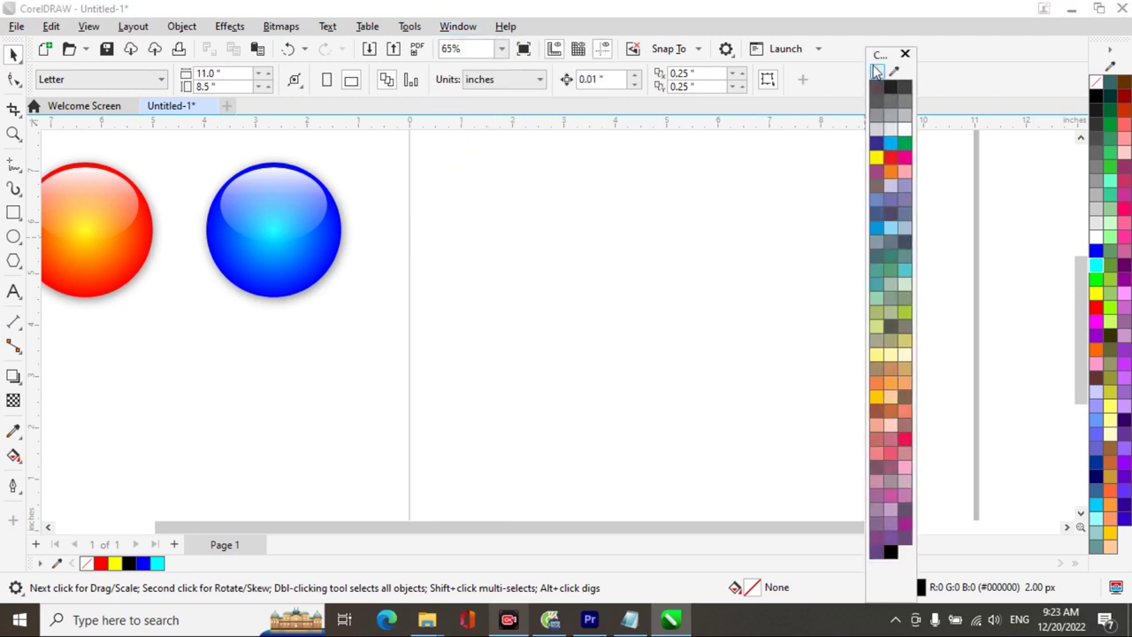
left_click_drag(879, 56, 1096, 69)
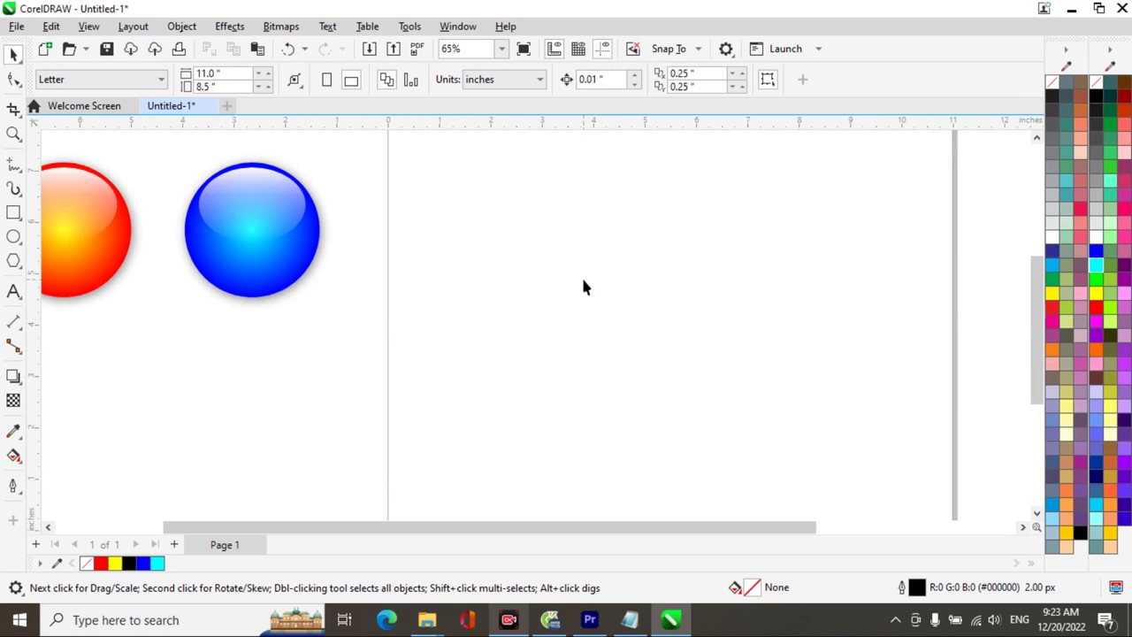
Draw a circle about 2.39 inches wide on the page, fill it with CMYK red and remove its outline
left_click(13, 236)
left_click_drag(500, 215, 619, 338)
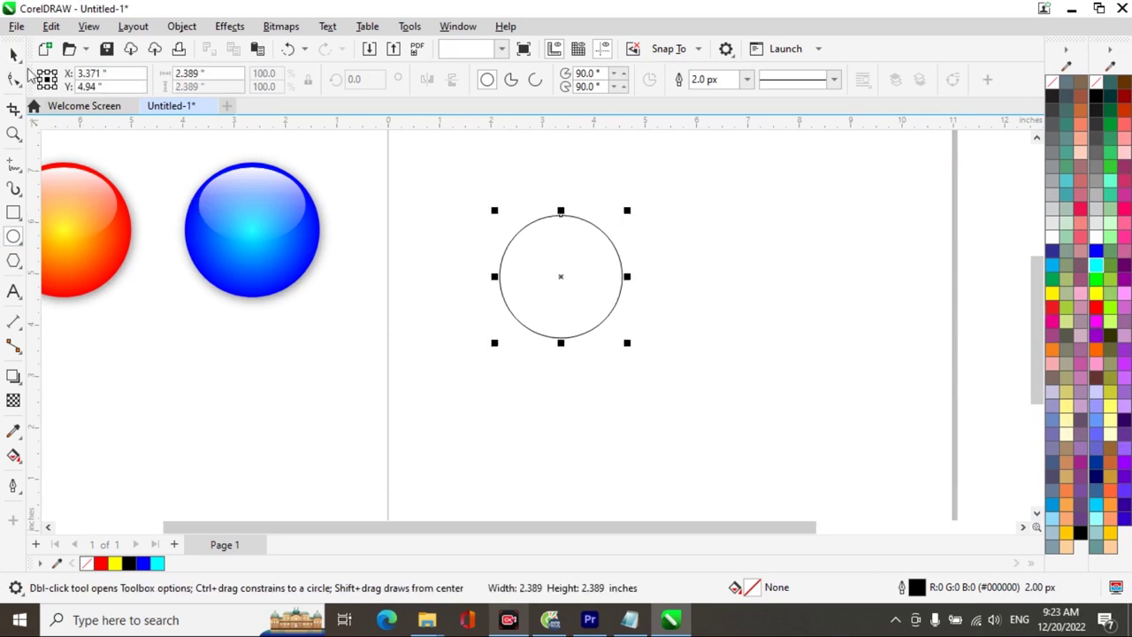
left_click(13, 54)
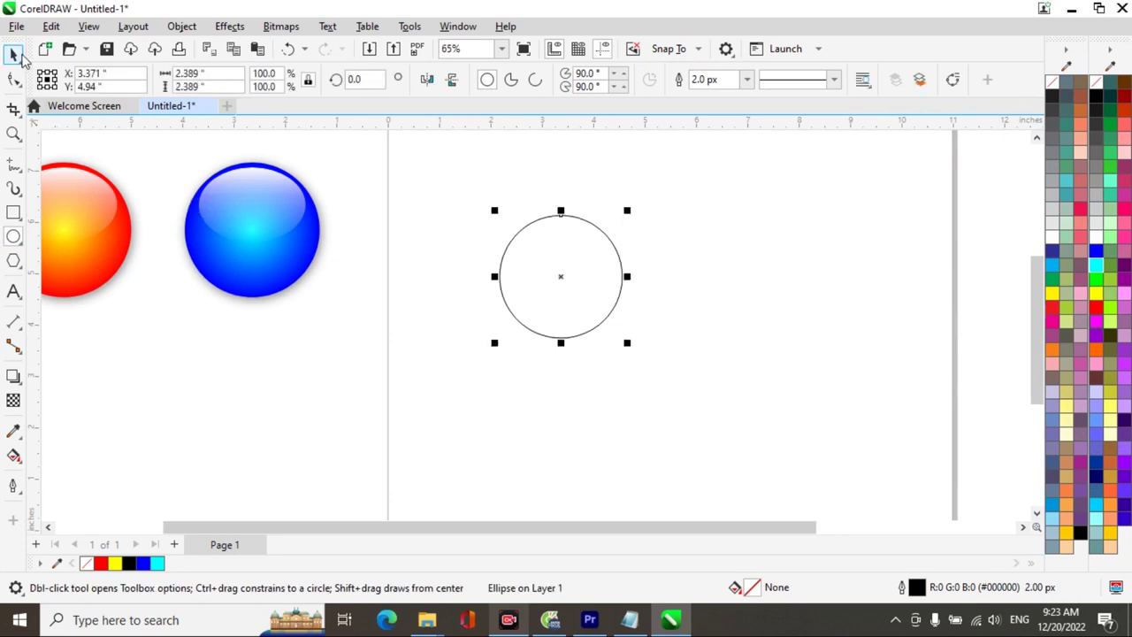
left_click(1053, 309)
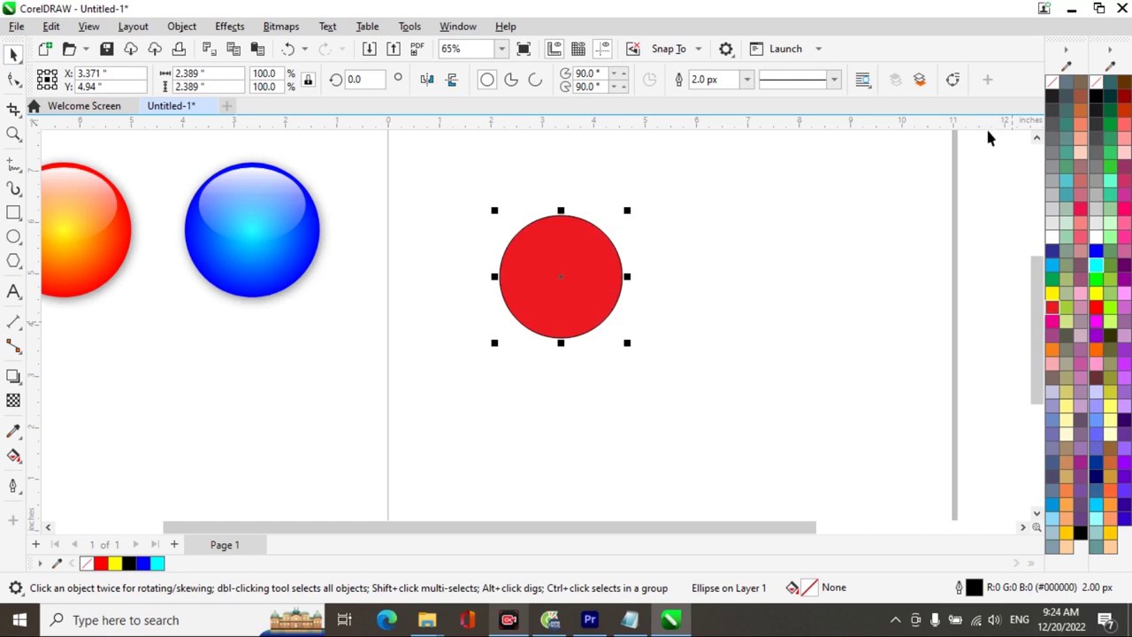
right_click(1052, 84)
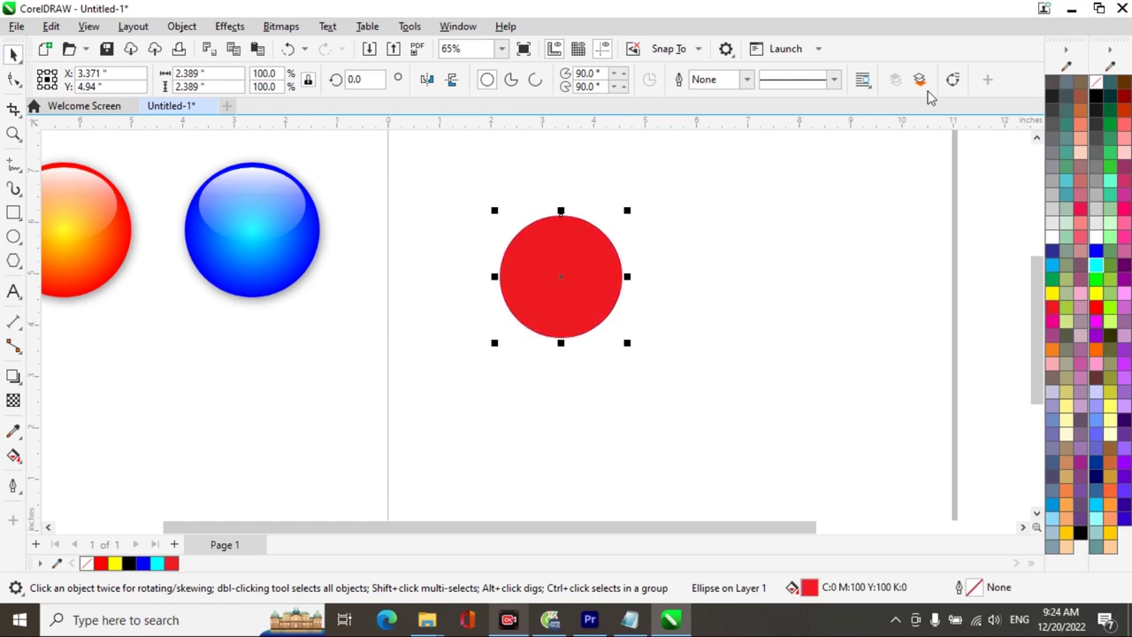
Give the red circle an elliptical fountain fill with a CMYK yellow centre, and enlarge the circle to about 2.65 inches
left_click(13, 455)
left_click(96, 80)
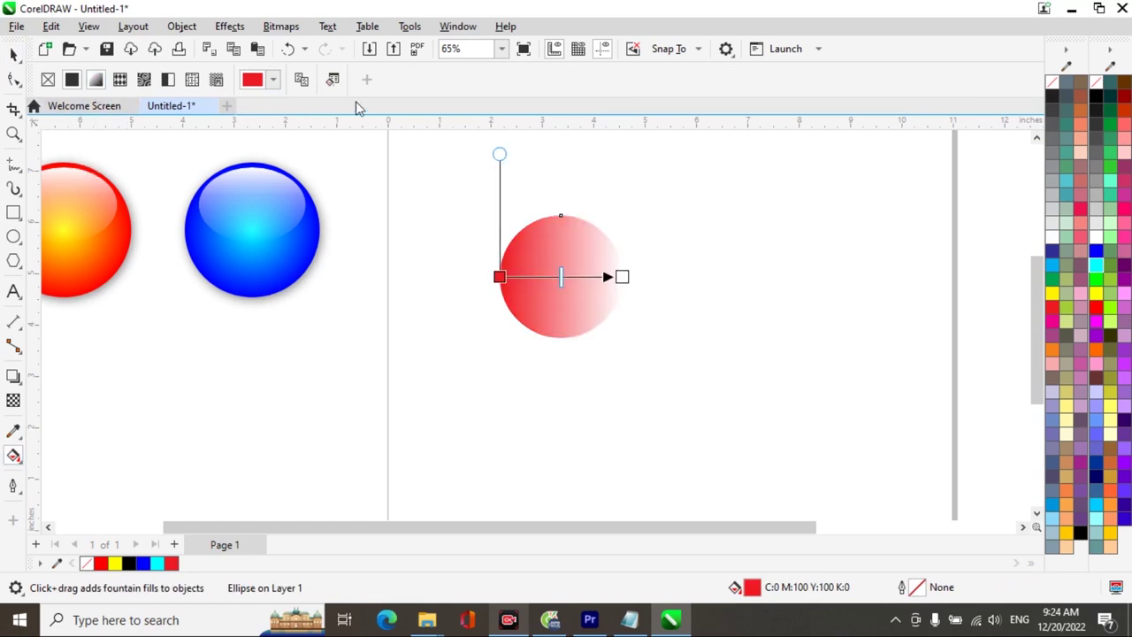
left_click(329, 80)
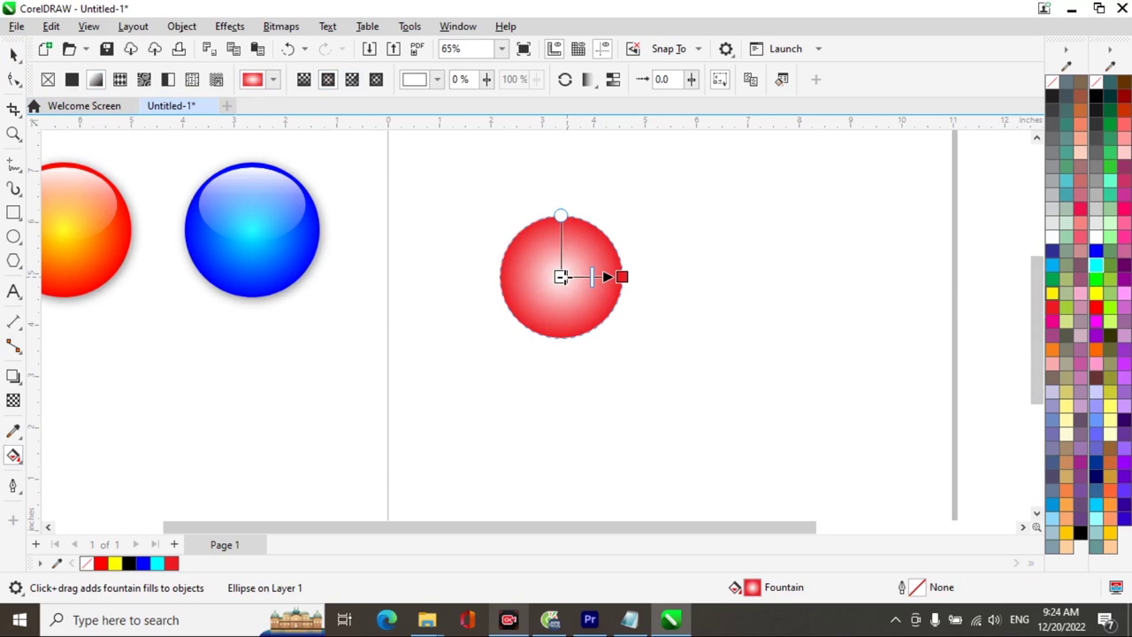
left_click(560, 276)
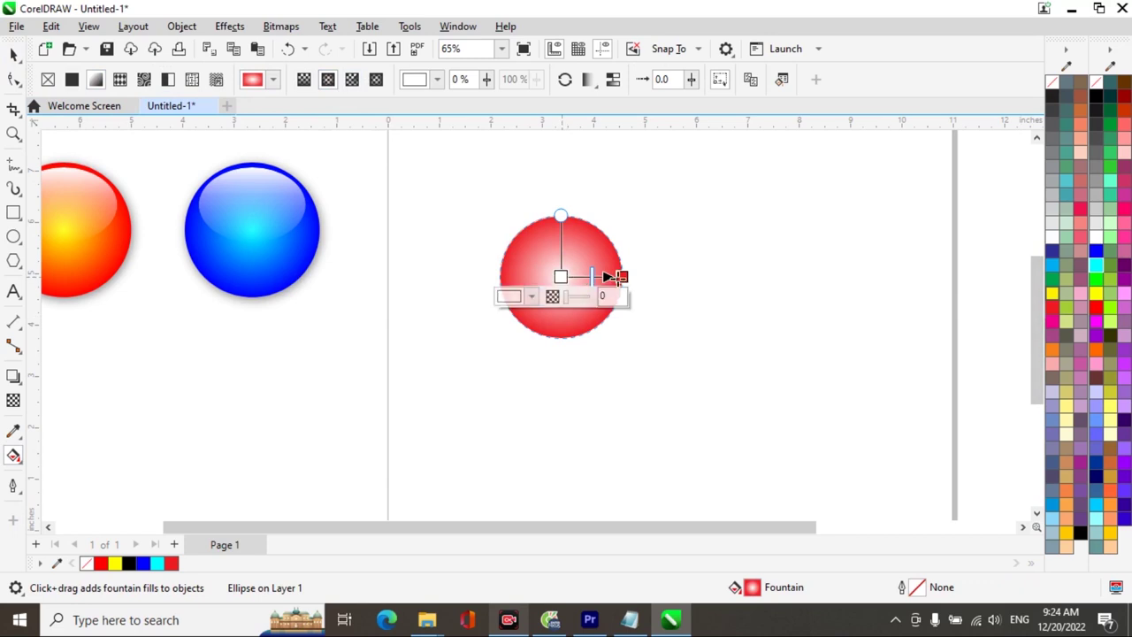
left_click(1051, 293)
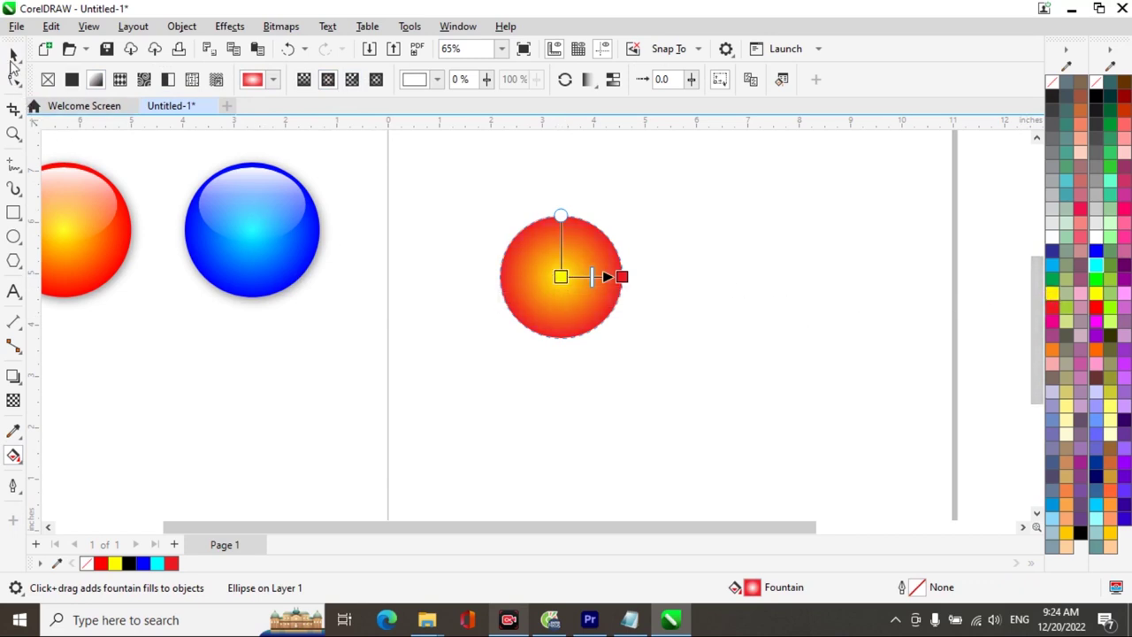
key("space")
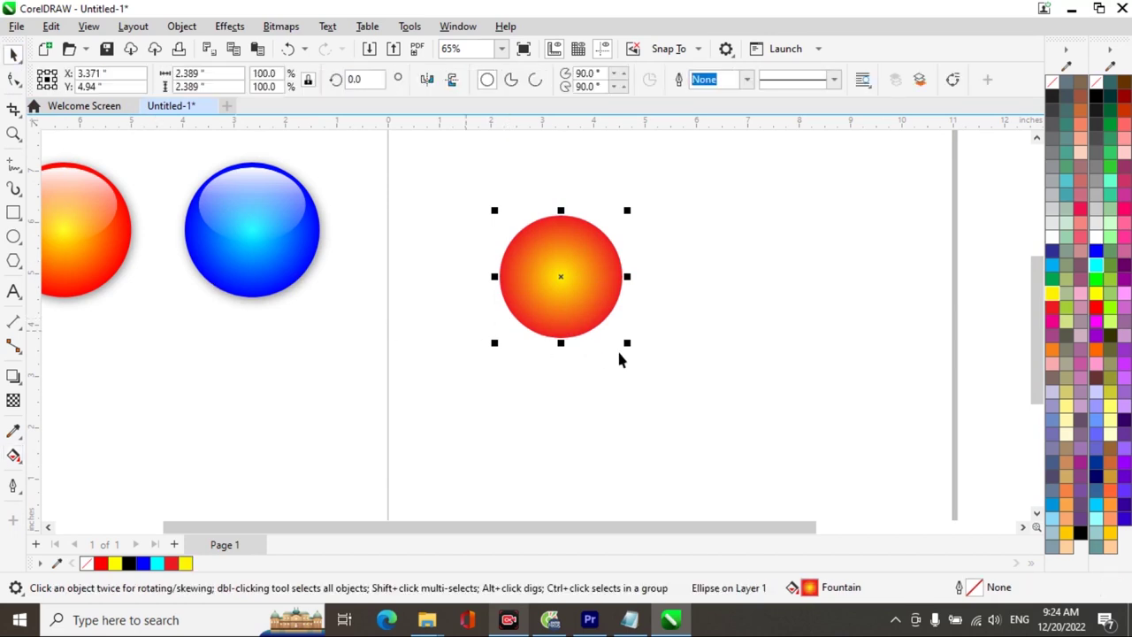
left_click_drag(627, 343, 640, 356)
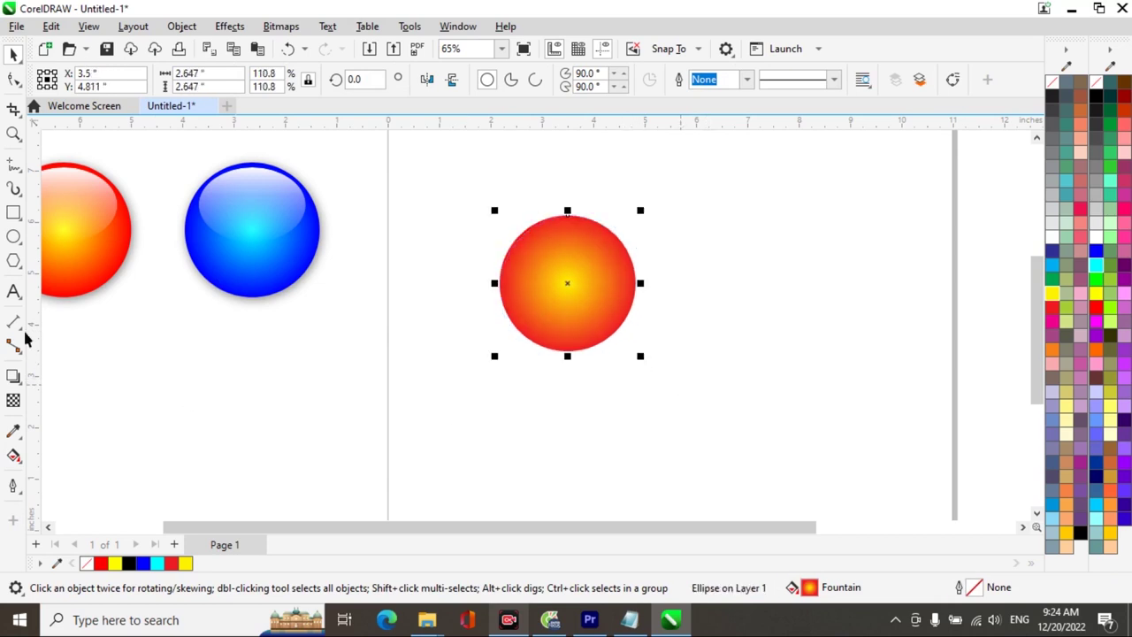
Draw an ellipse and fit it inside the upper part of the gradient circle at about 1.84 by 1.28 inches
left_click(13, 237)
left_click_drag(503, 389, 611, 454)
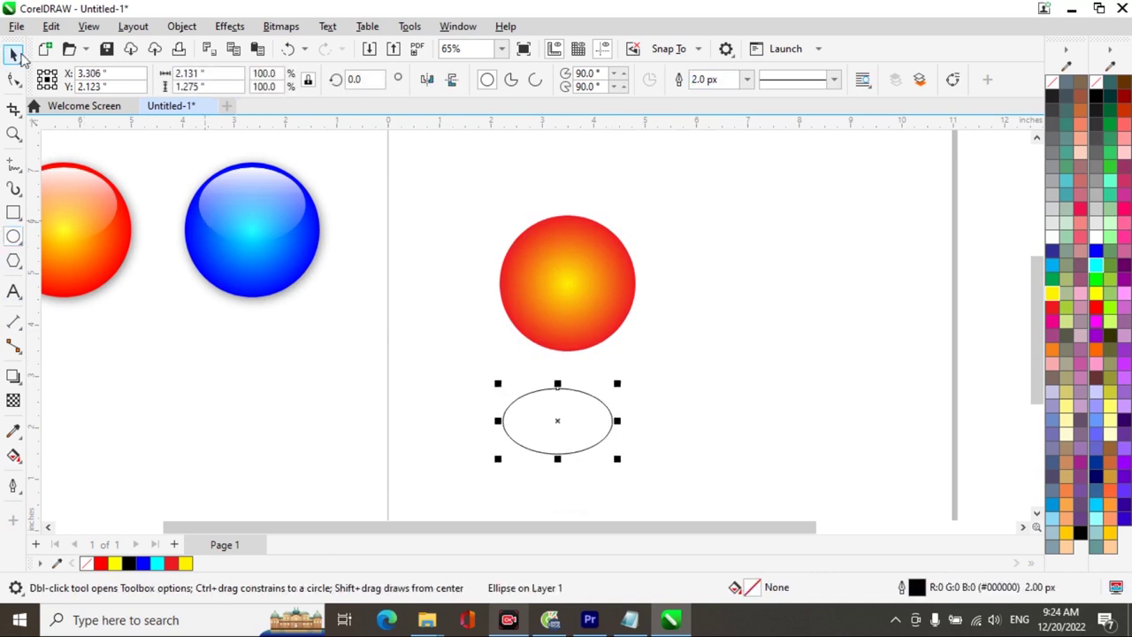
left_click(14, 55)
left_click(555, 402)
left_click_drag(570, 261, 515, 259)
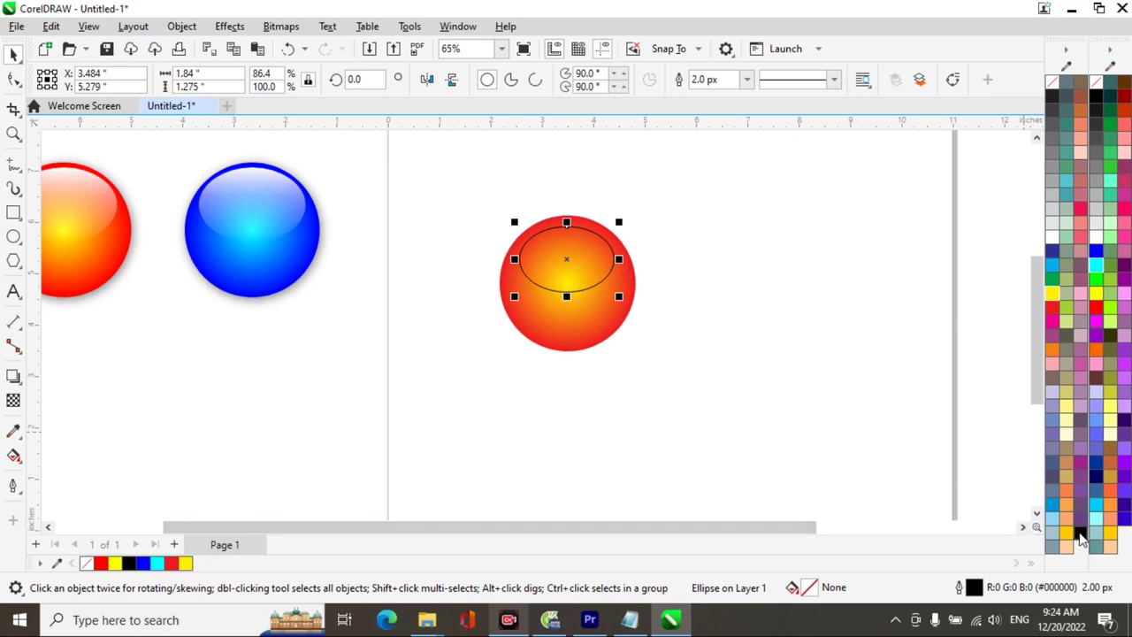
Fill the ellipse over the new gradient circle with CMYK black (C:100 M:100 Y:100 K:100)
left_click(793, 440)
left_click(598, 285)
left_click(1079, 535)
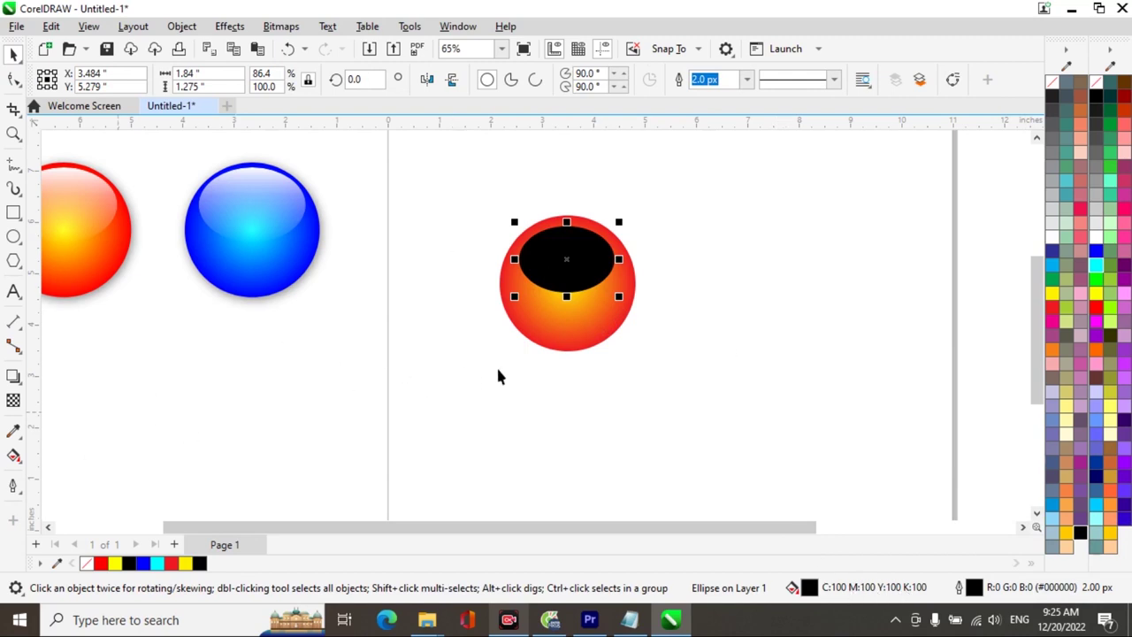
Centre the black ellipse horizontally on the gradient circle and give it a linear black-to-white fountain fill rotated 90°
left_click(559, 332, "shift")
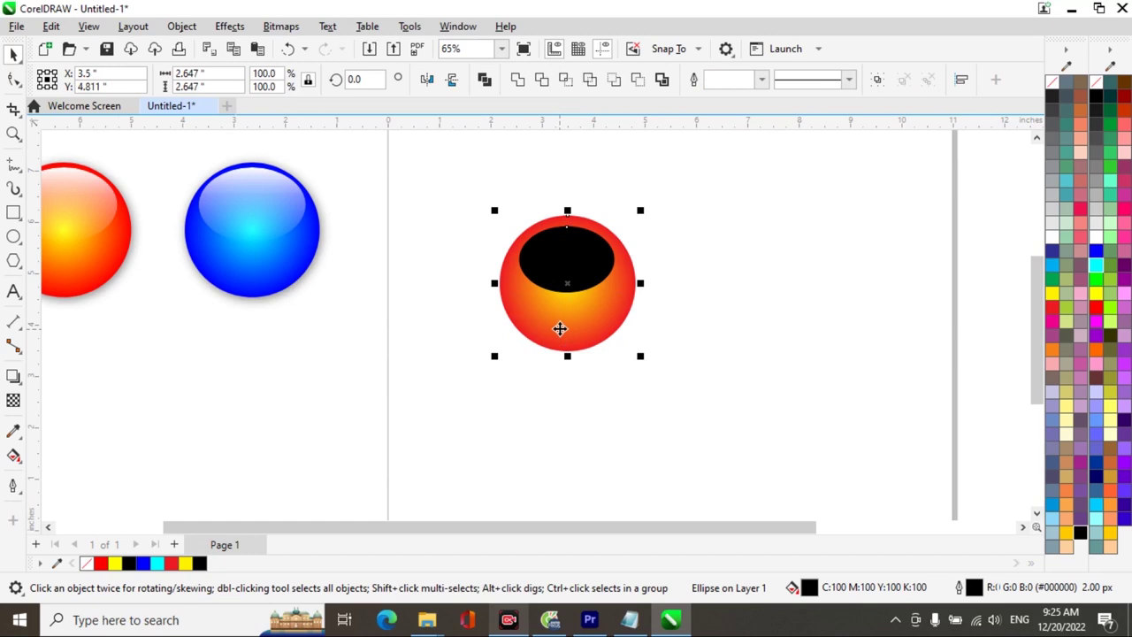
left_click(346, 403)
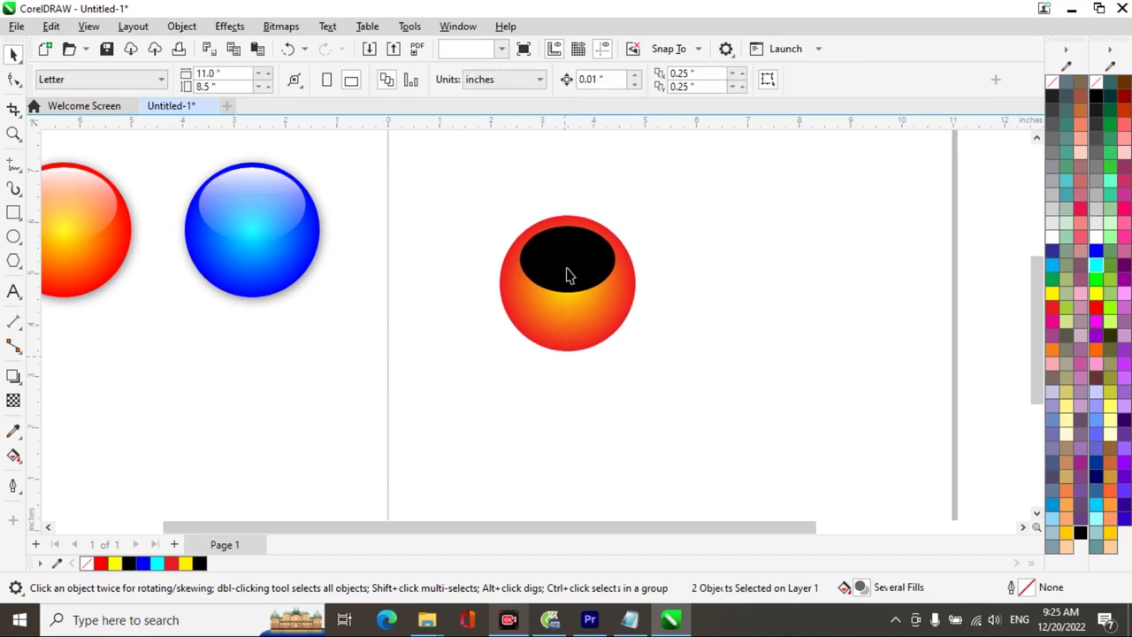
left_click(569, 265)
left_click(13, 456)
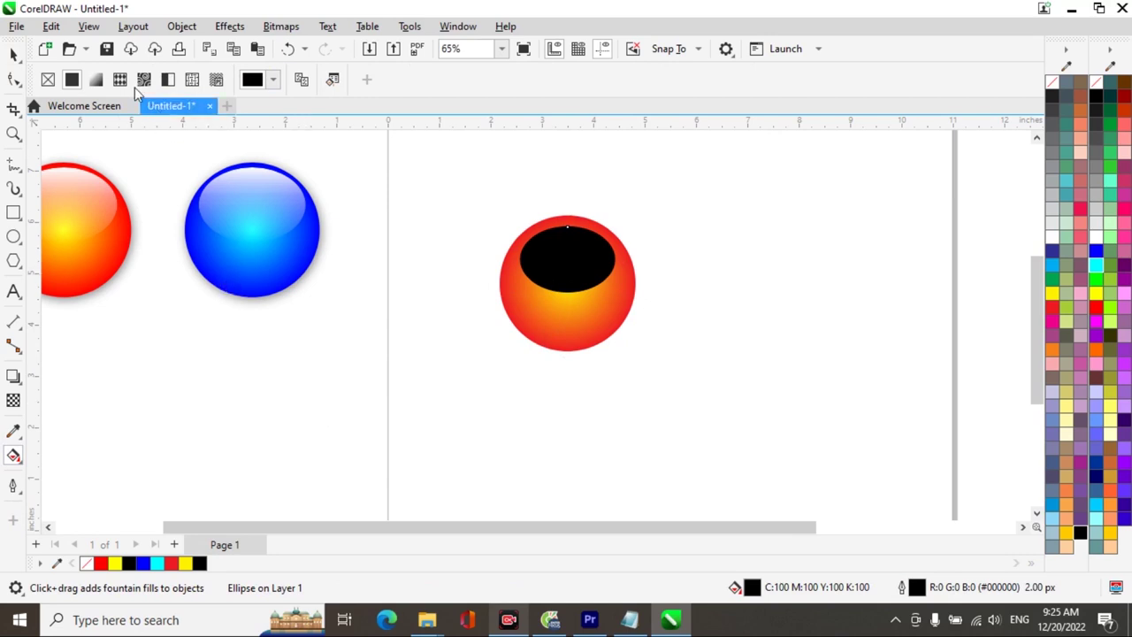
left_click(96, 81)
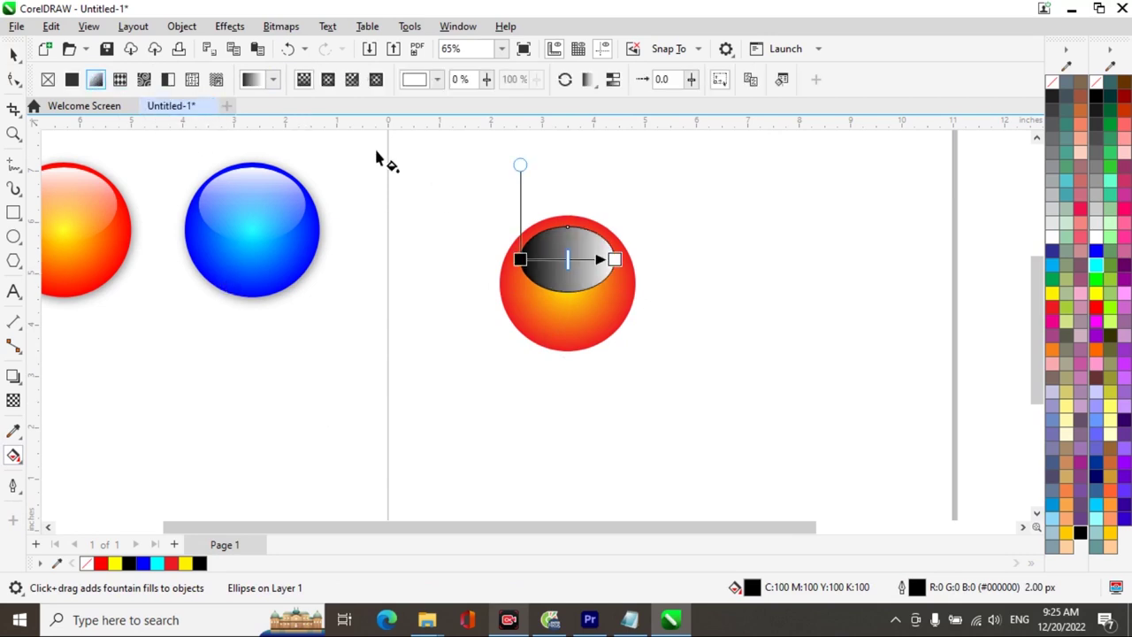
left_click(782, 80)
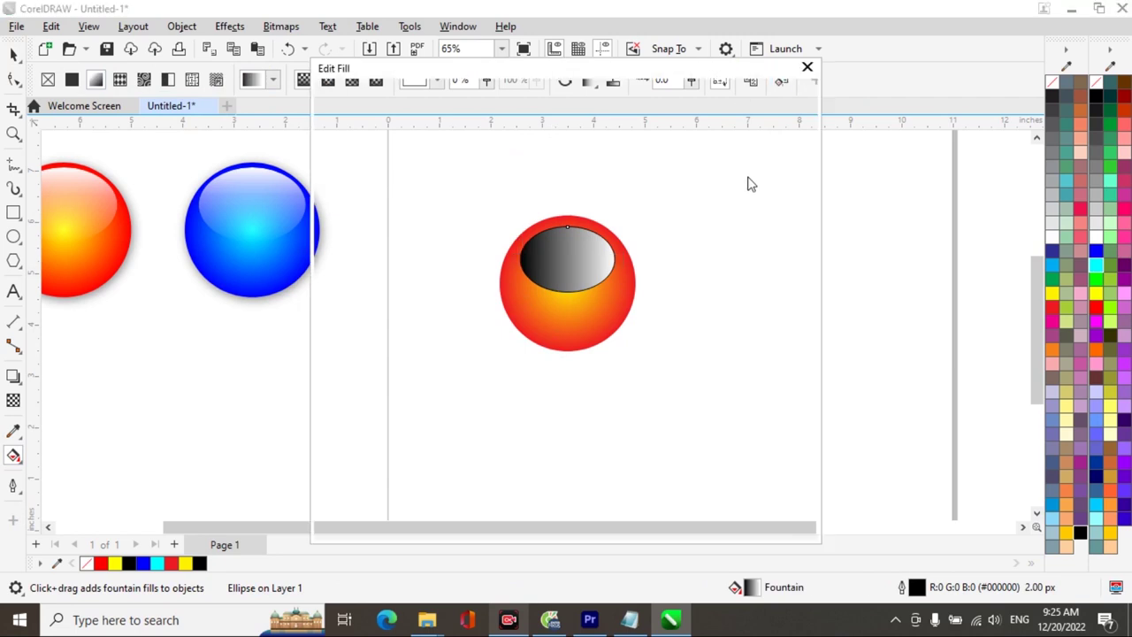
left_click_drag(731, 452, 706, 457)
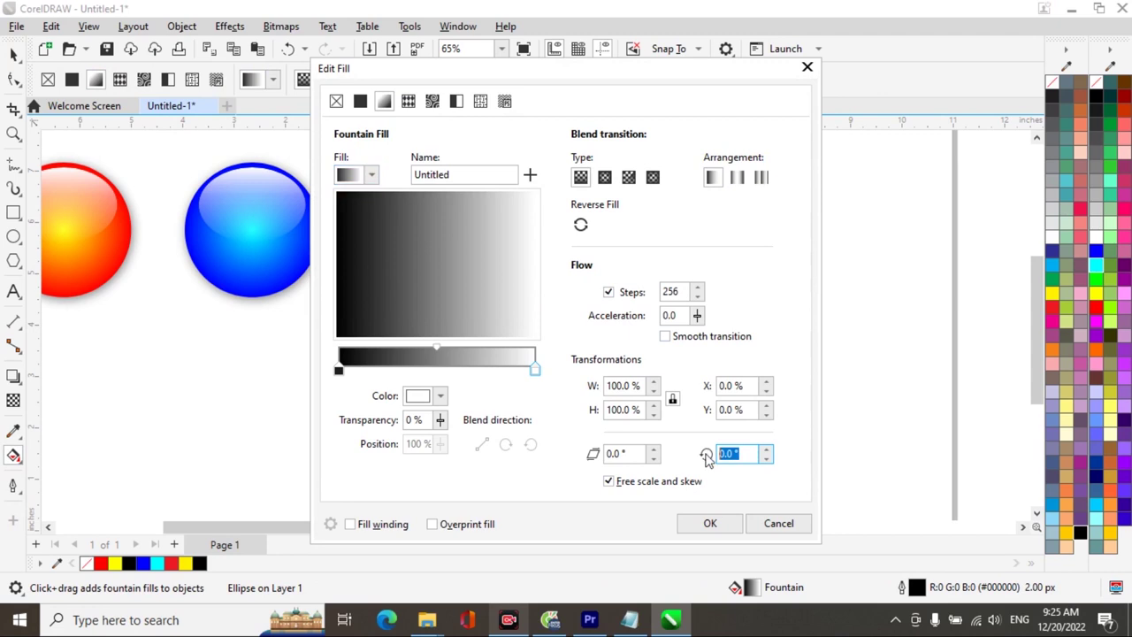
type("90")
key("Return")
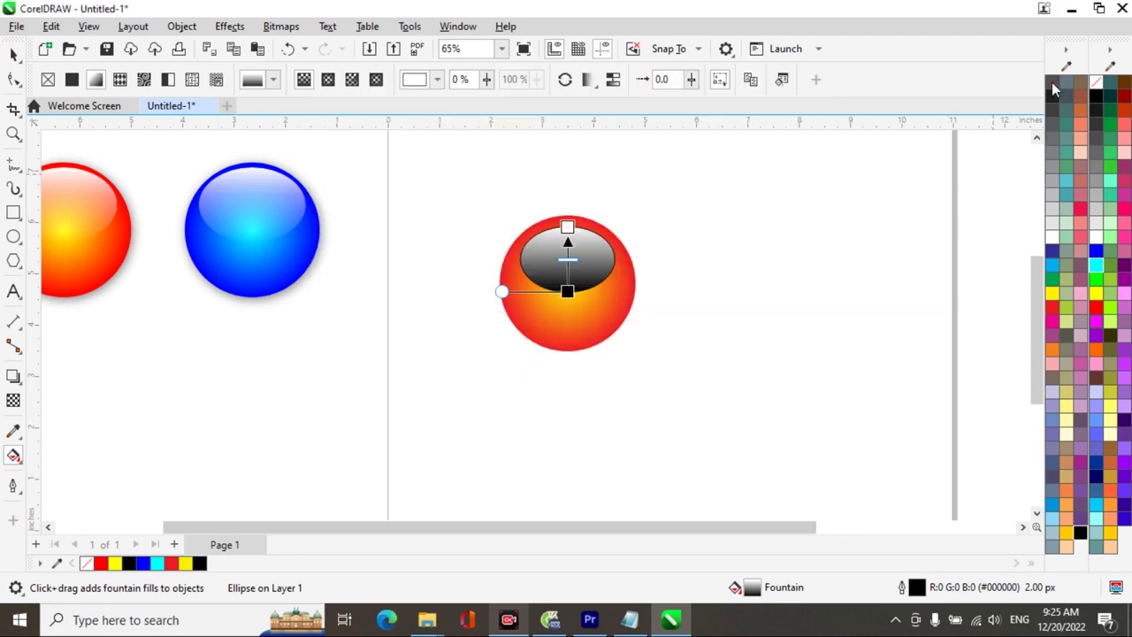
Remove the ellipse's outline and switch the white end of its gradient to CMYK white (C:0 M:0 Y:0 K:0)
left_click(567, 227)
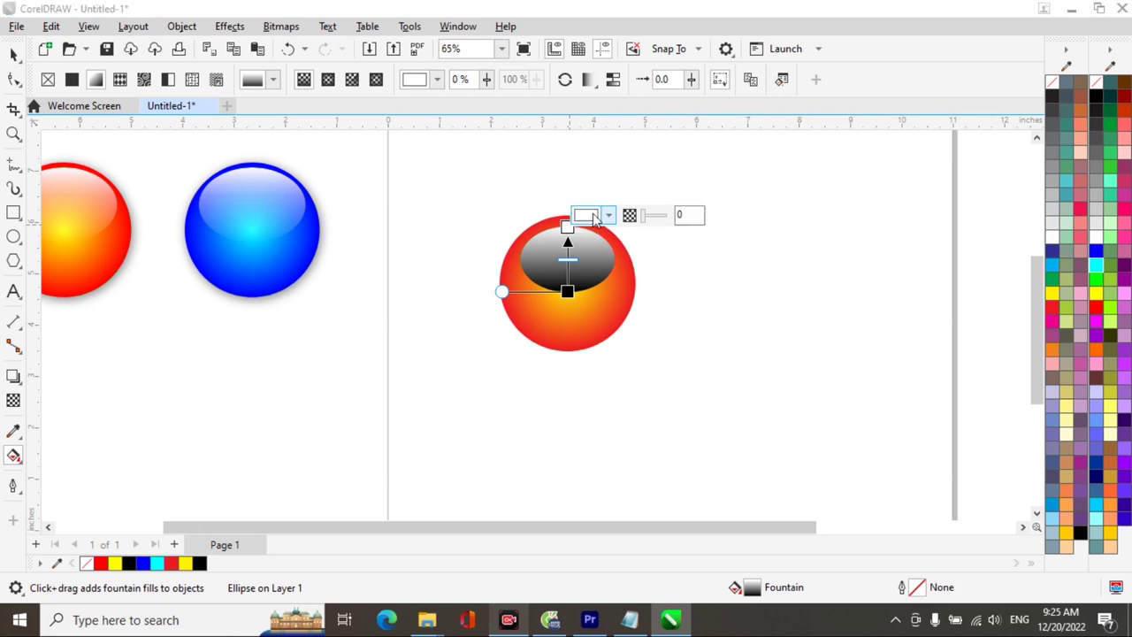
left_click(591, 216)
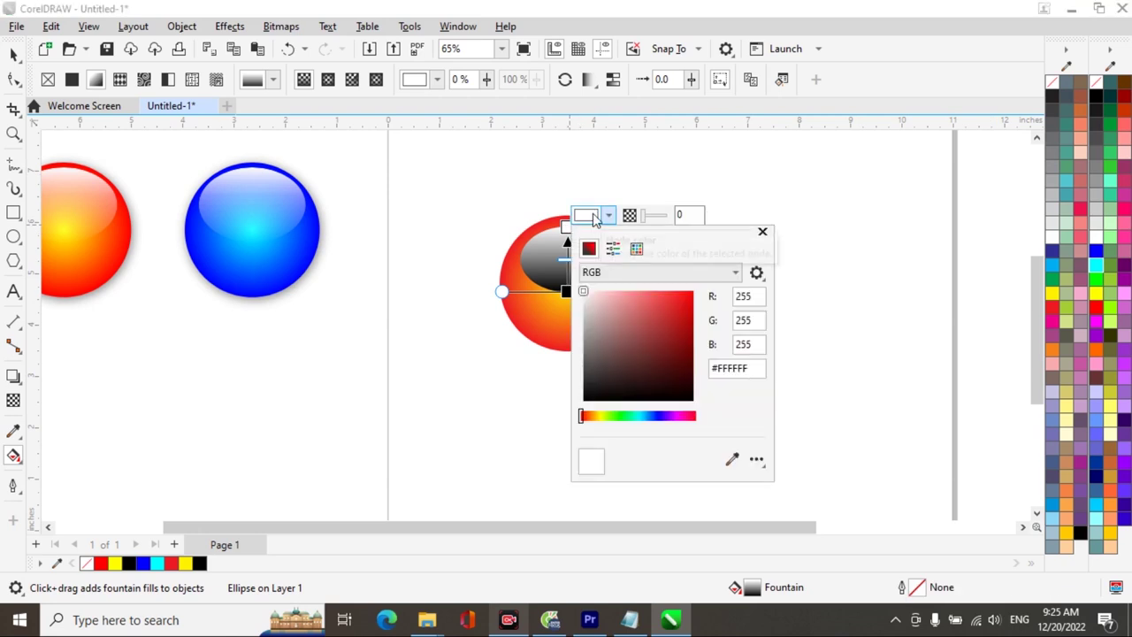
left_click(736, 274)
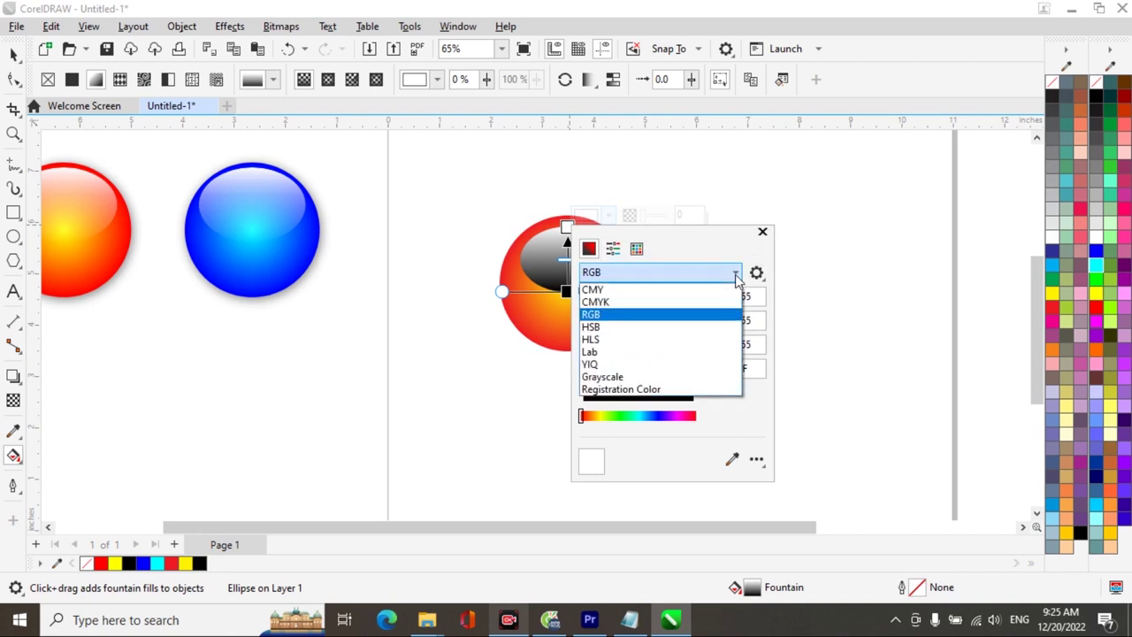
left_click(642, 305)
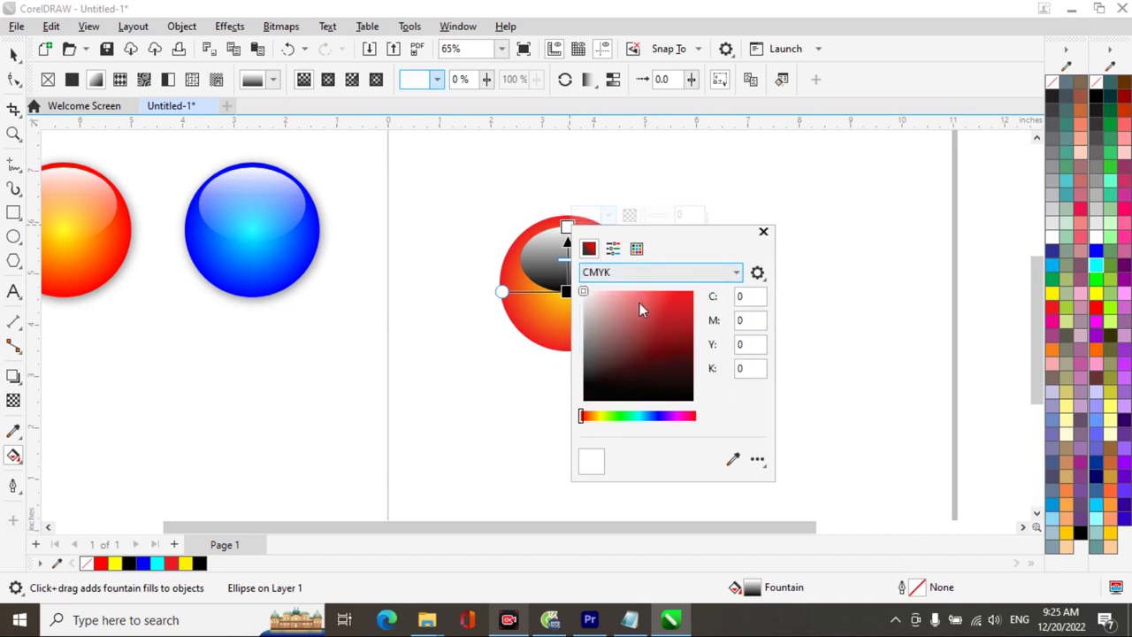
left_click(763, 232)
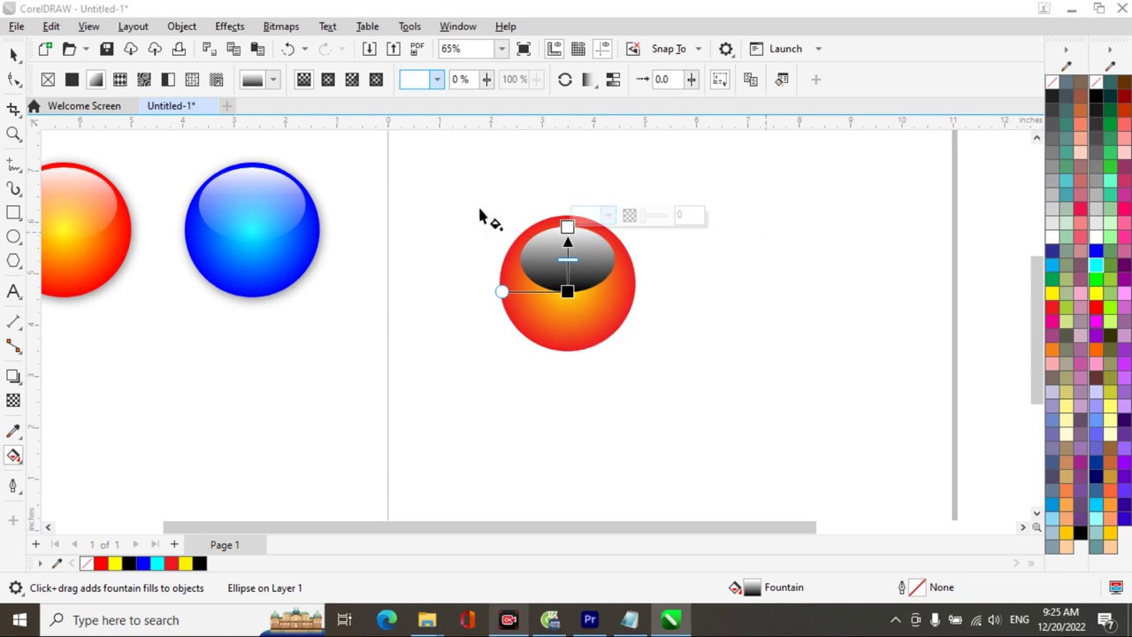
left_click(15, 55)
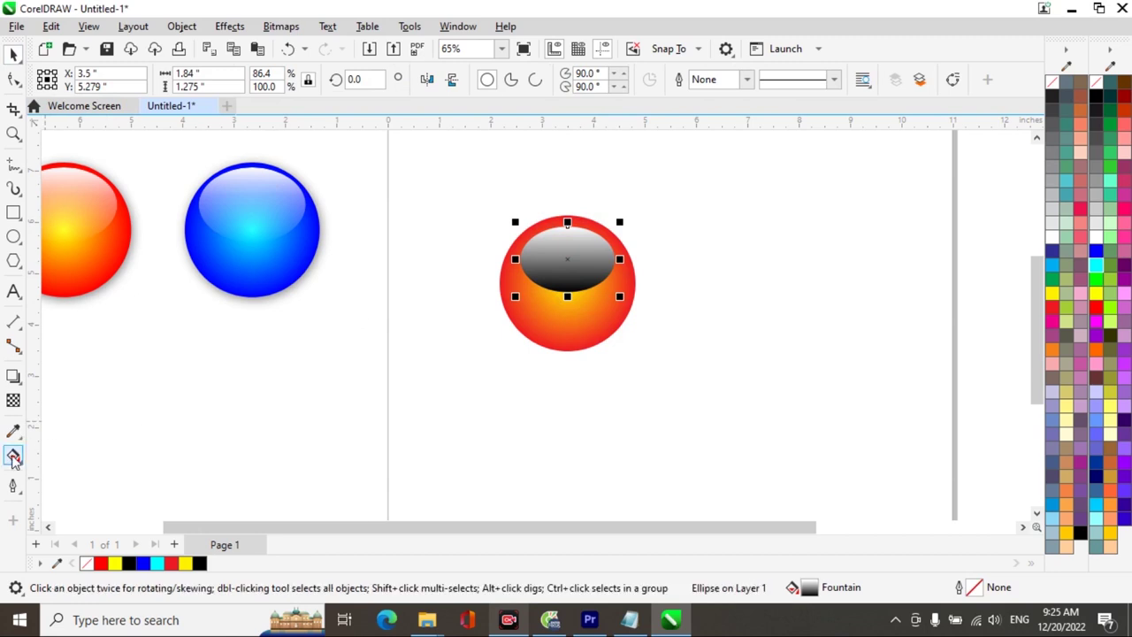
Set the gradient ellipse's transparency merge mode to Screen to turn it into a highlight
left_click(13, 401)
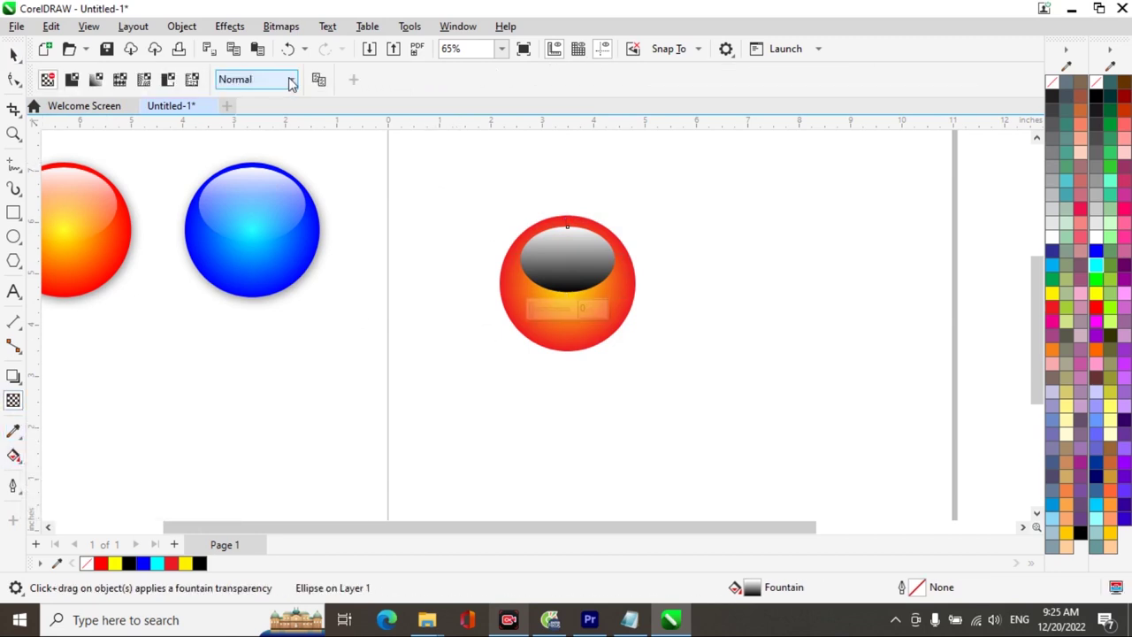
left_click(291, 81)
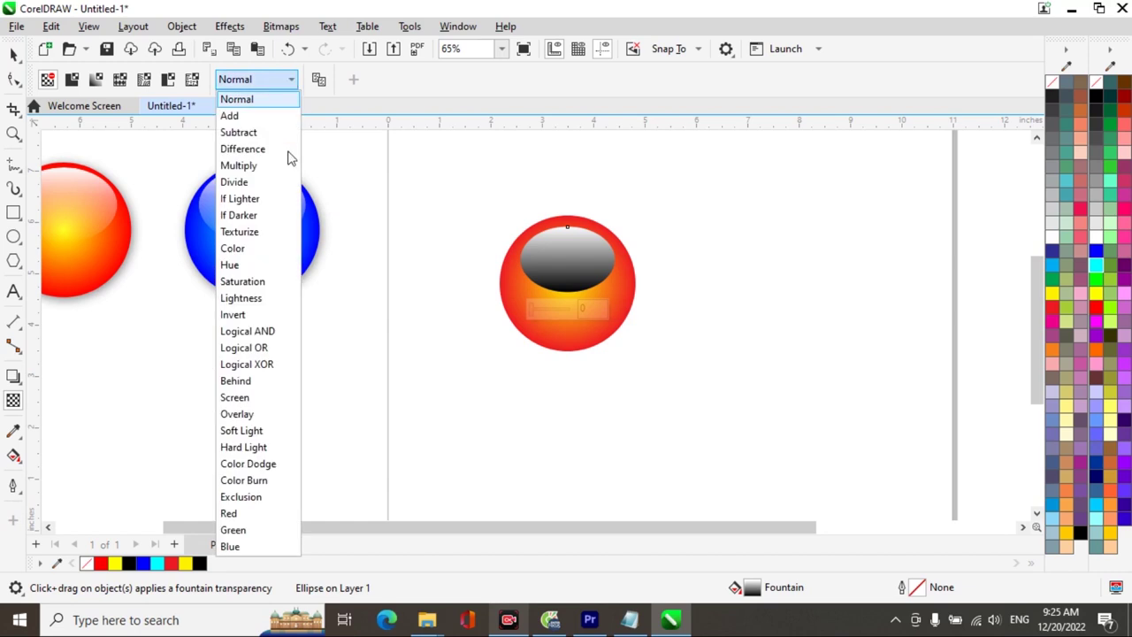
left_click(250, 399)
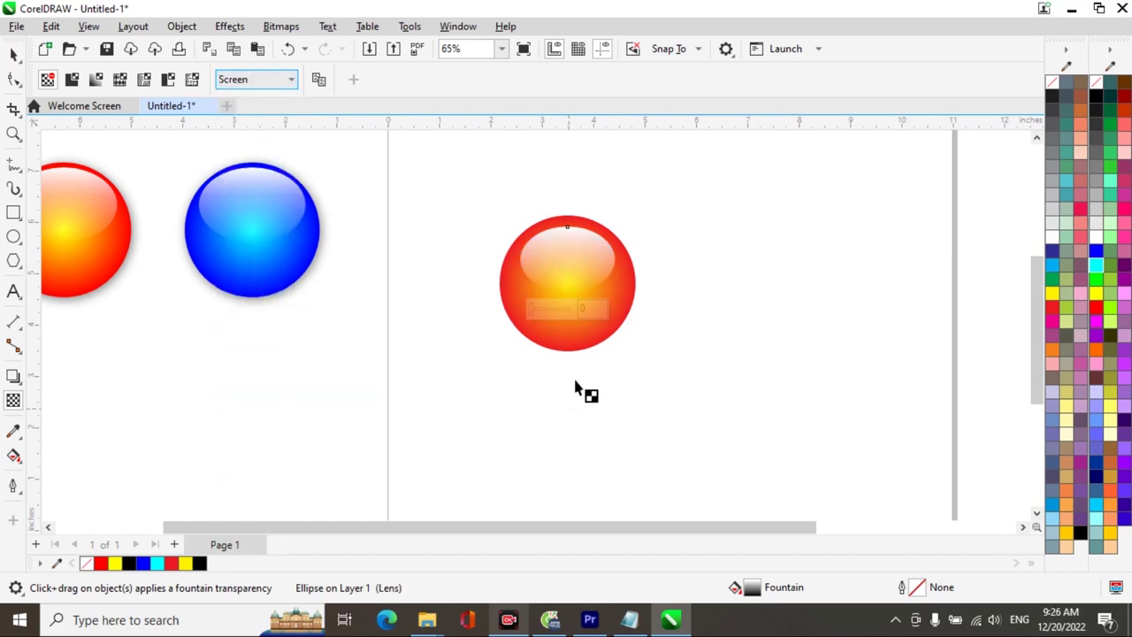
left_click(722, 234)
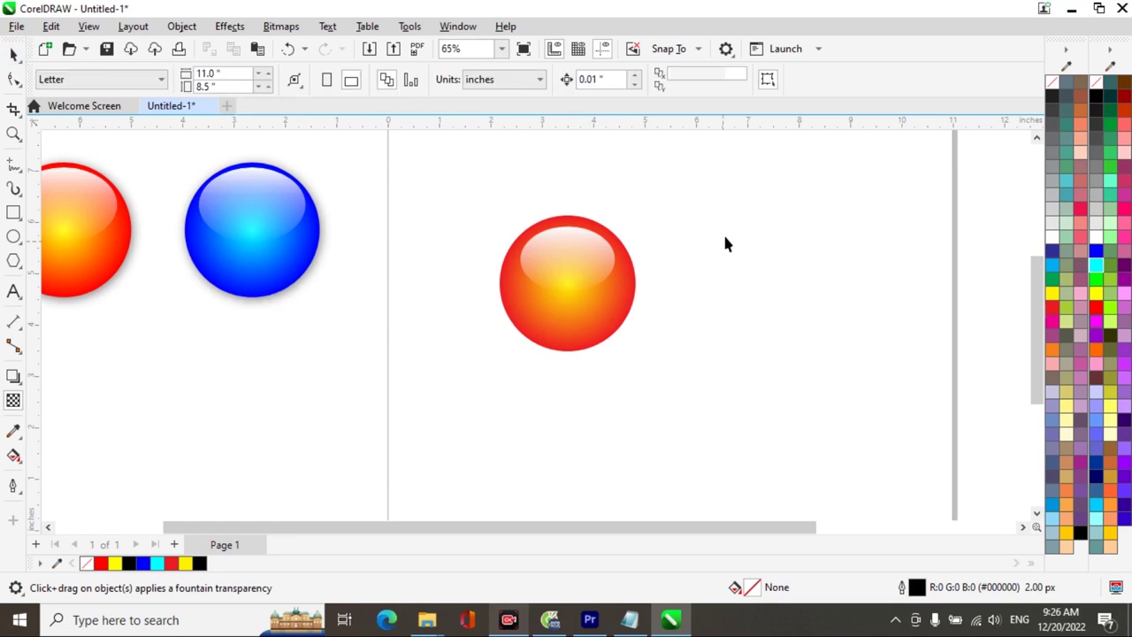
Add a black drop shadow to the large red-yellow circle, offset about 0.09 inches right and 0.13 inches down
key("space")
left_click(594, 334)
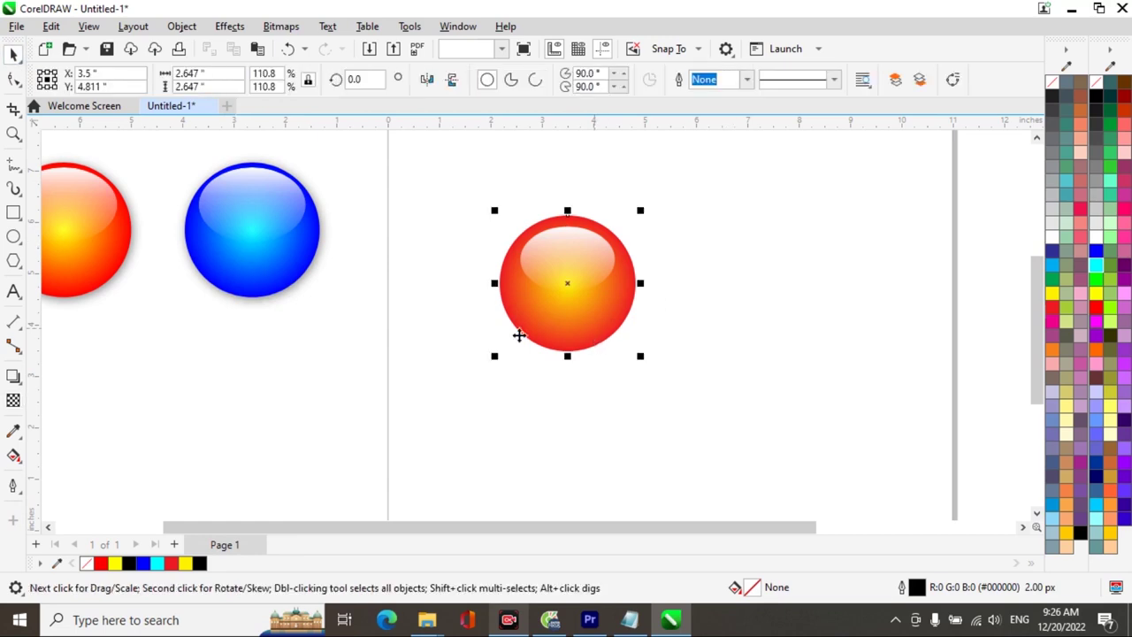
left_click(13, 375)
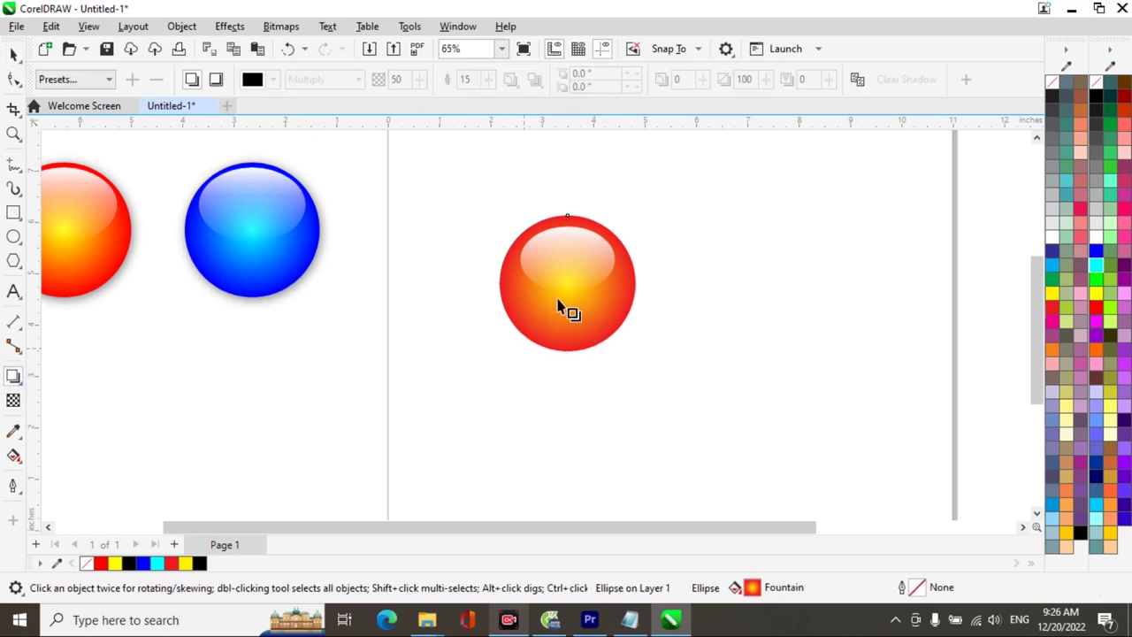
left_click_drag(573, 299, 628, 369)
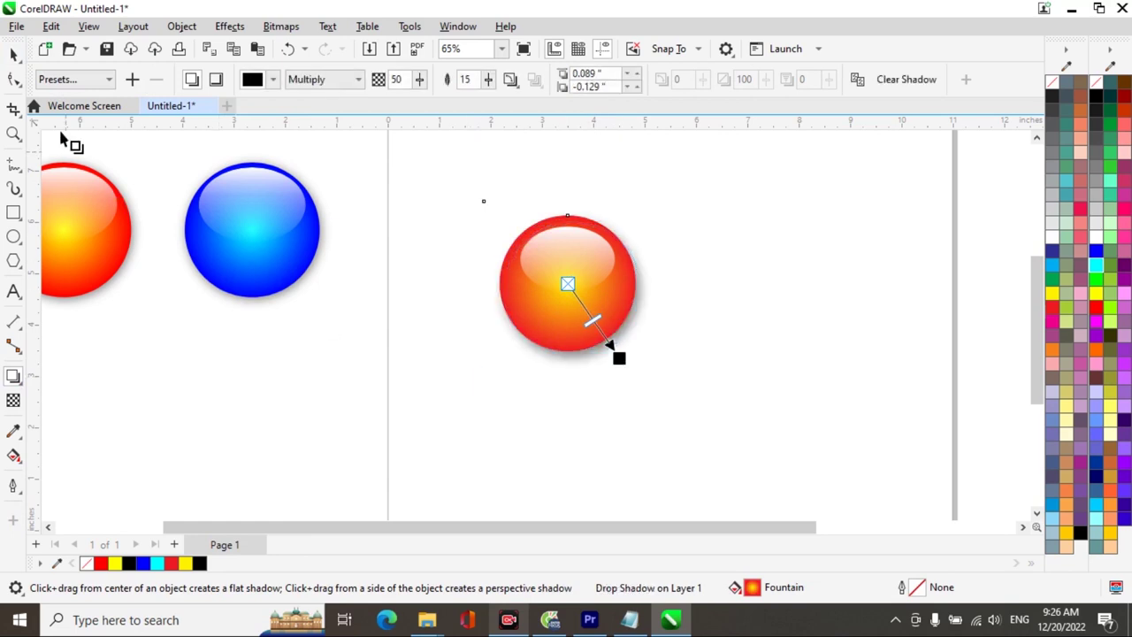
left_click(13, 55)
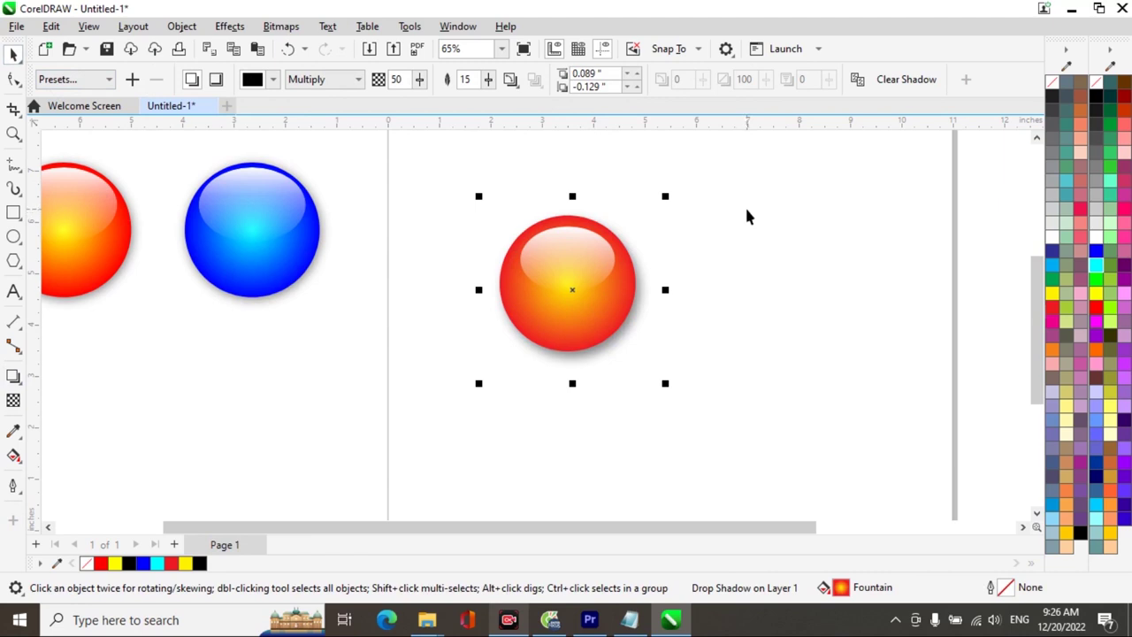
Duplicate the complete CMYK ball with its highlight and shadow about 3.94 inches to its right on the page
left_click_drag(478, 181, 702, 397)
left_click_drag(569, 298, 771, 303)
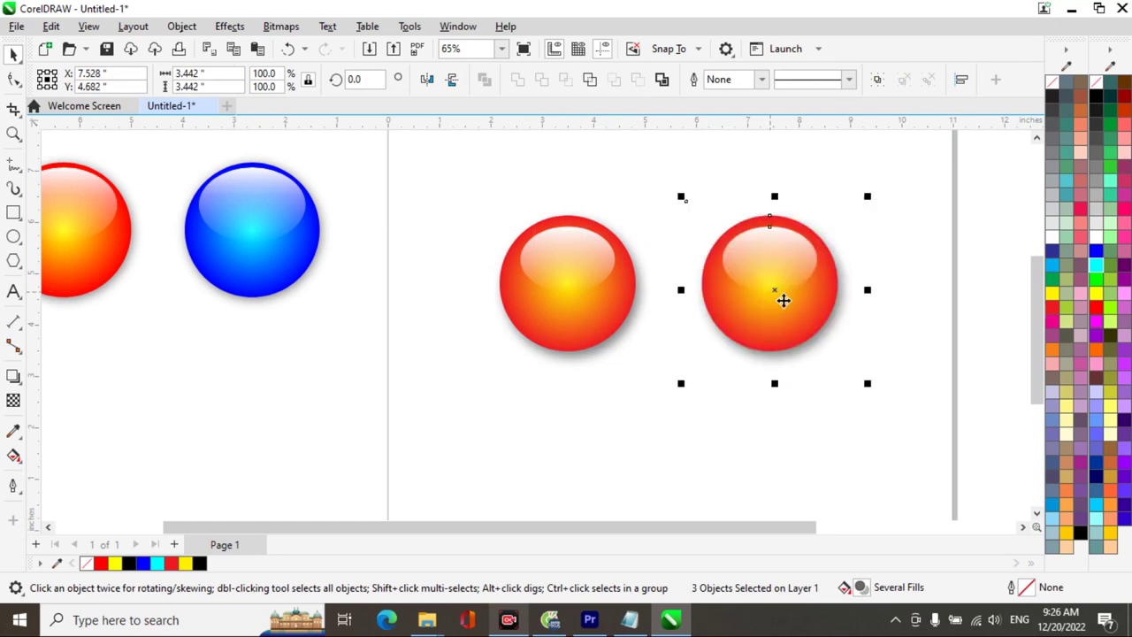
left_click(901, 446)
Set the dark lower end of the copied ball's highlight gradient to the plain black of the CMYK palette
left_click(782, 262, "ctrl")
left_click(14, 455)
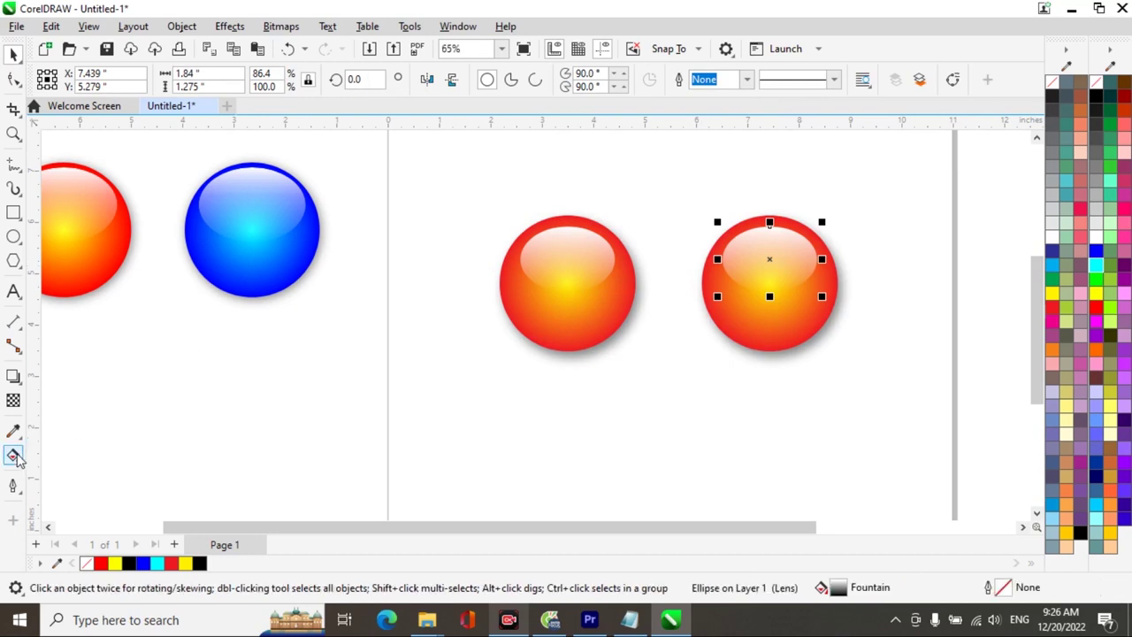
left_click(768, 293)
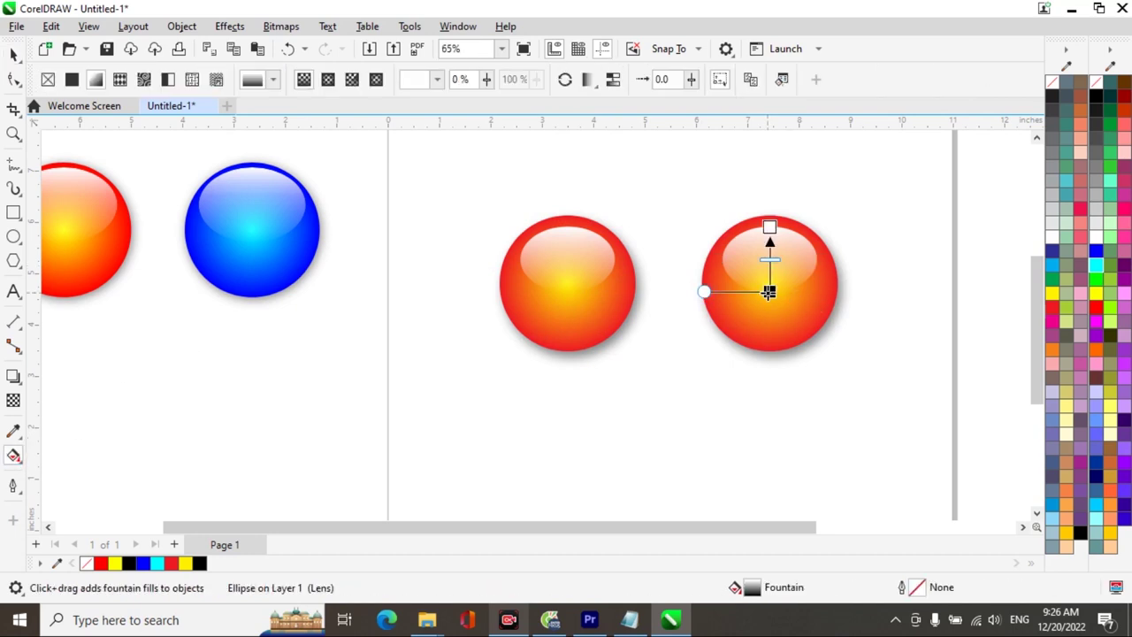
left_click(1051, 95)
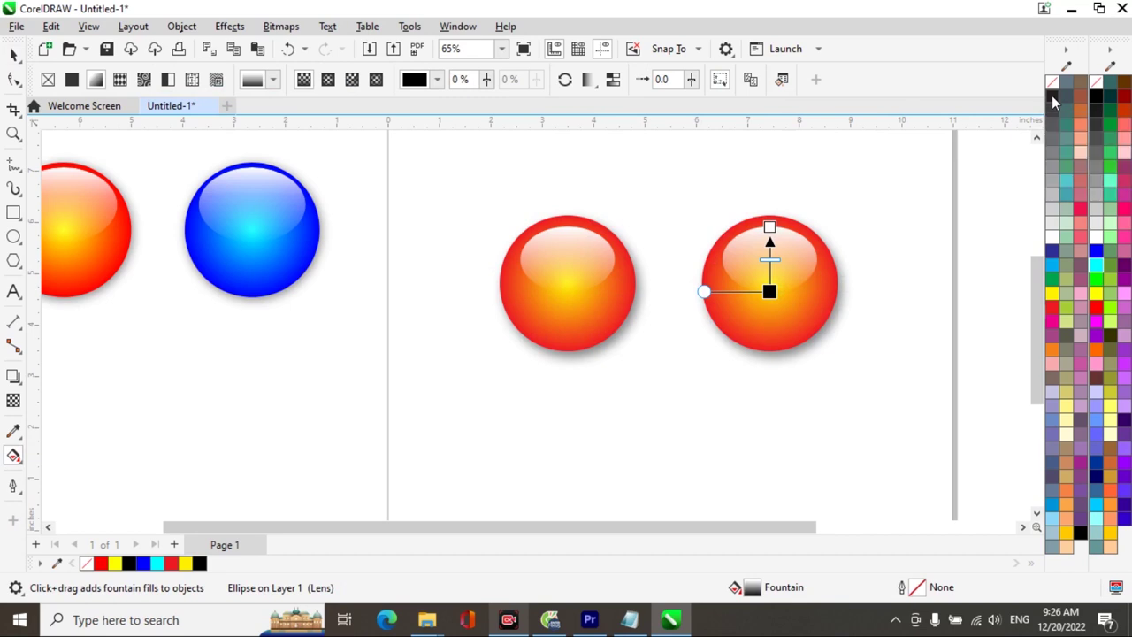
left_click(13, 54)
left_click(653, 425)
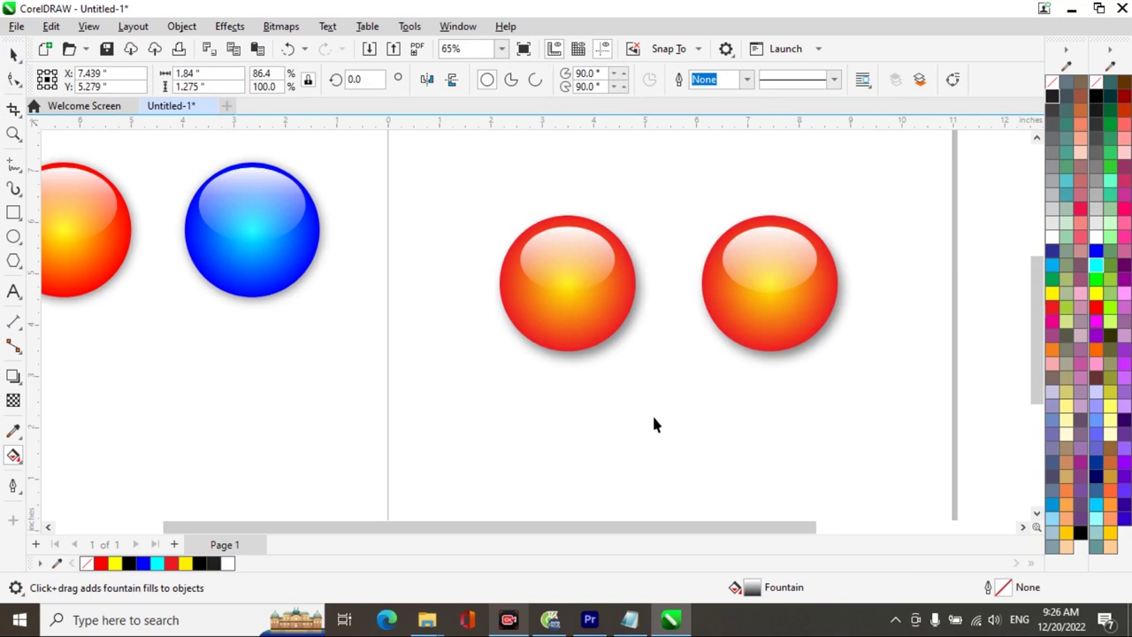
key("space")
left_click(668, 268)
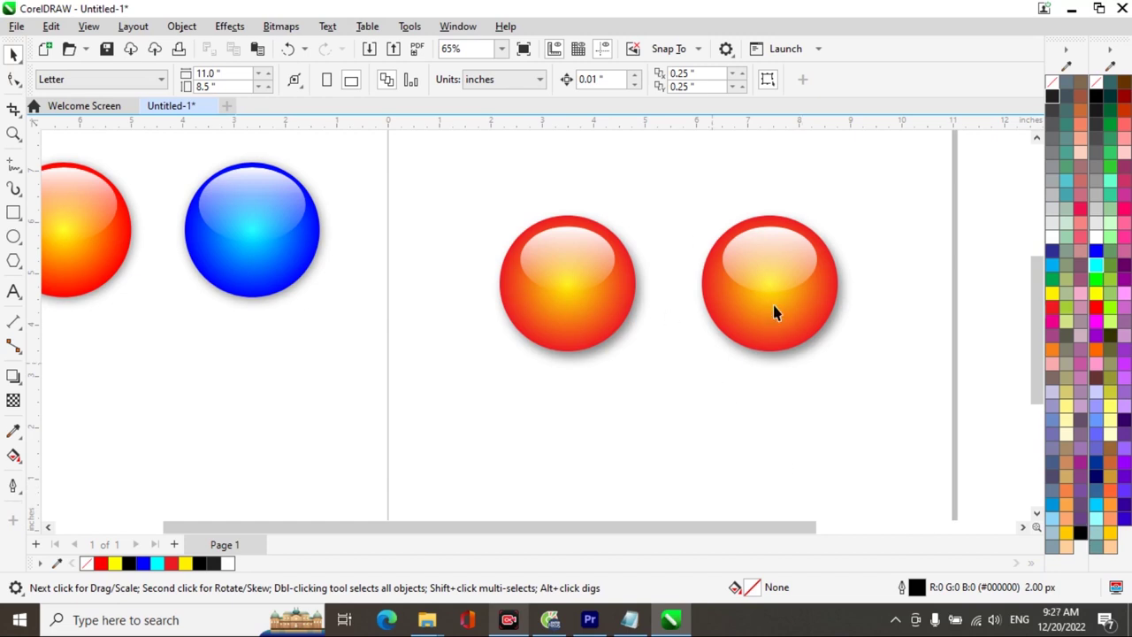
Set the lower end of the copied ball's highlight gradient to rich CMYK black (C:100 M:100 Y:100 K:100)
left_click(773, 260)
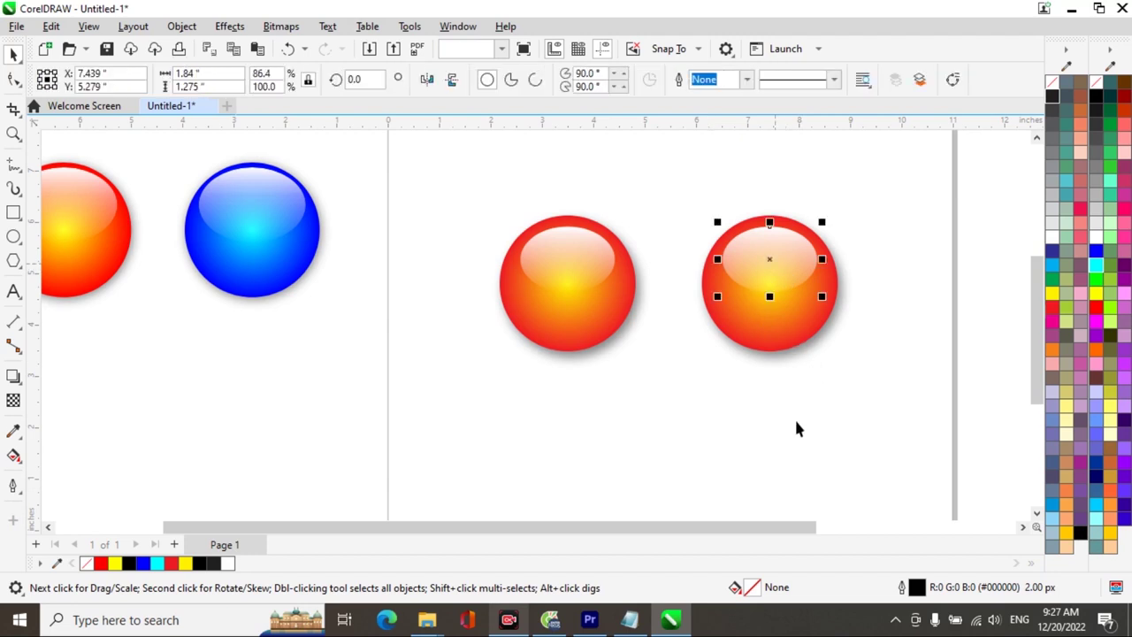
left_click(13, 456)
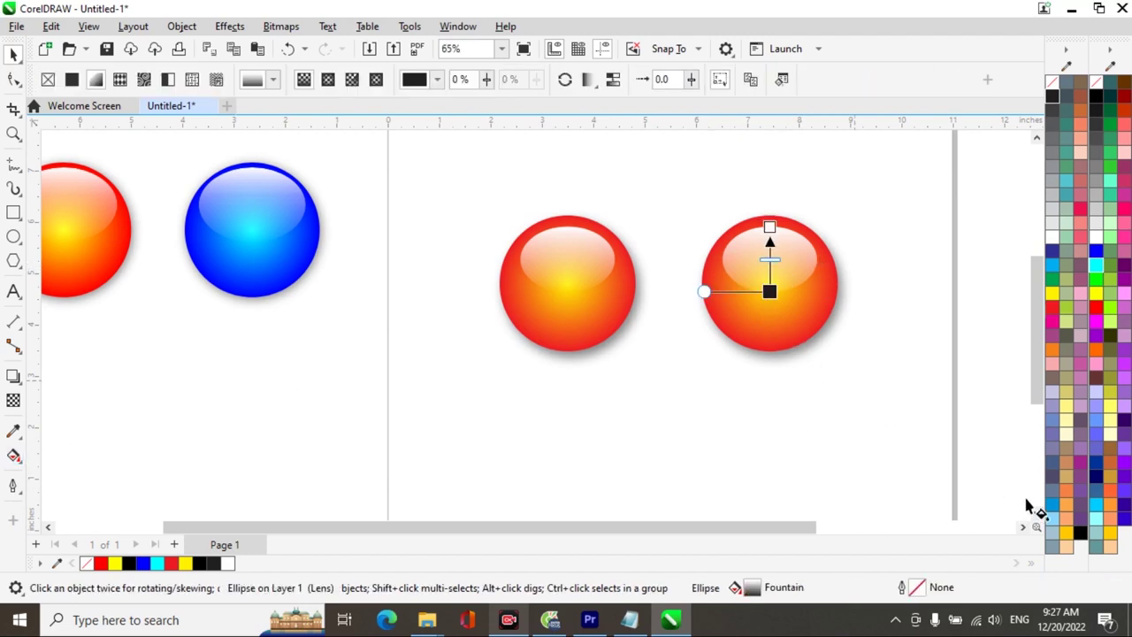
left_click(770, 292)
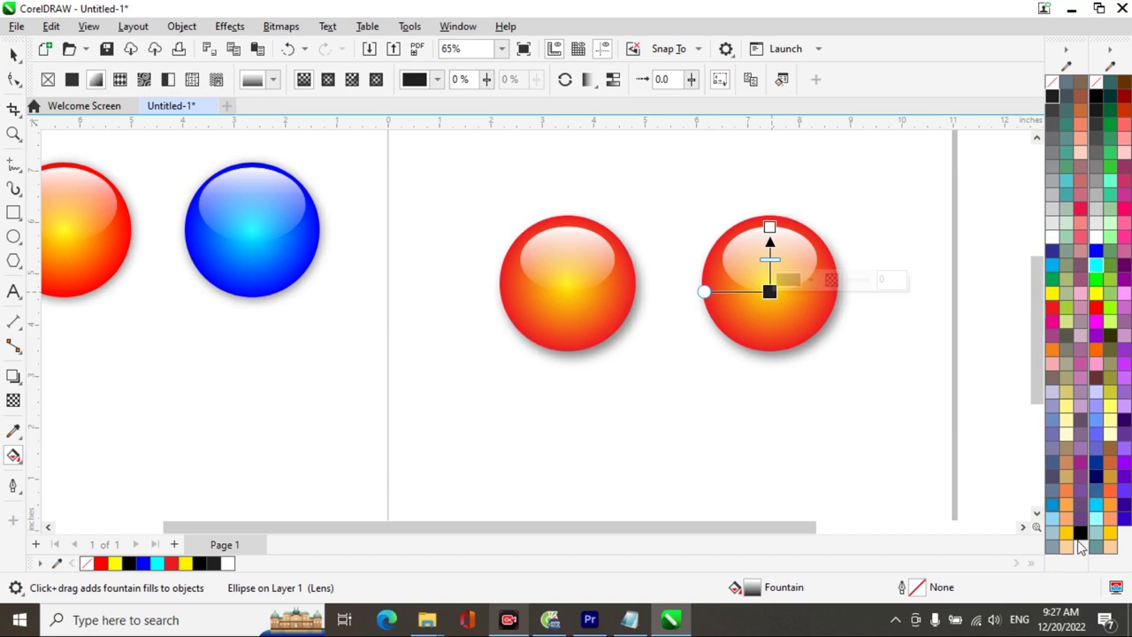
left_click(13, 55)
left_click(693, 449)
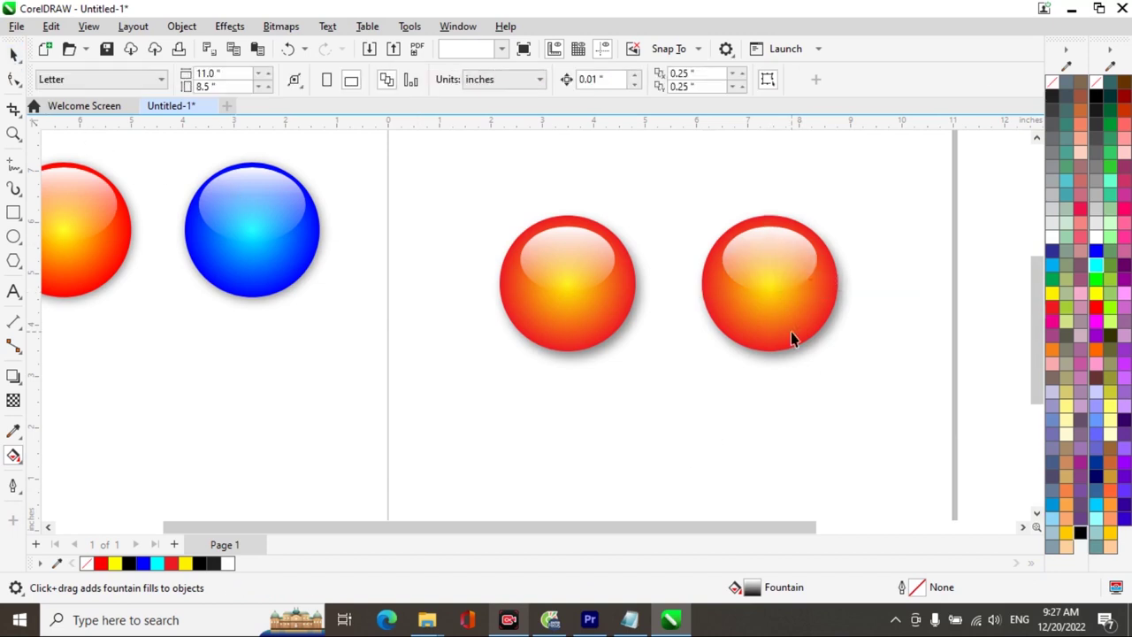
Recolour the copied ball's fountain fill with CMYK blue at the outer edge and CMYK cyan at the centre
left_click(783, 332)
key("g")
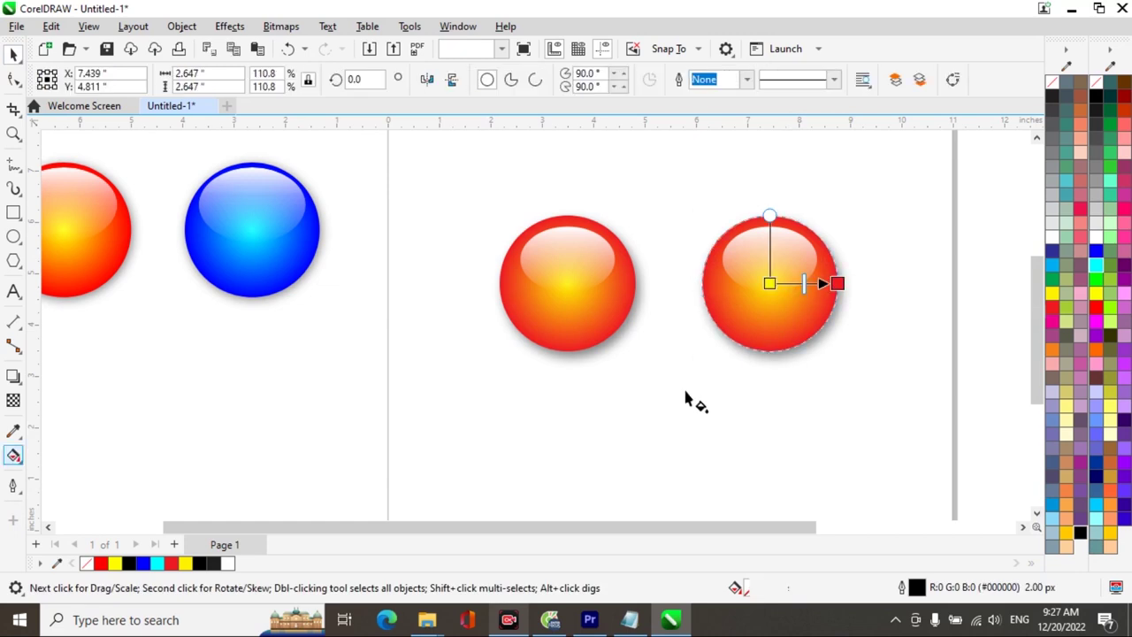
left_click(836, 283)
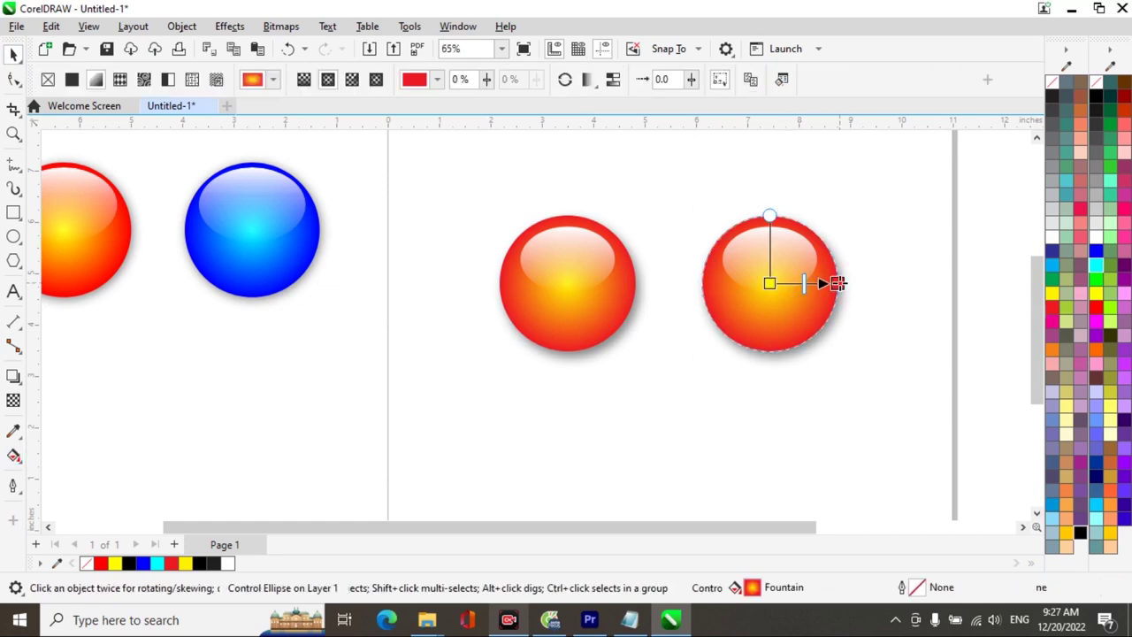
left_click(1052, 252)
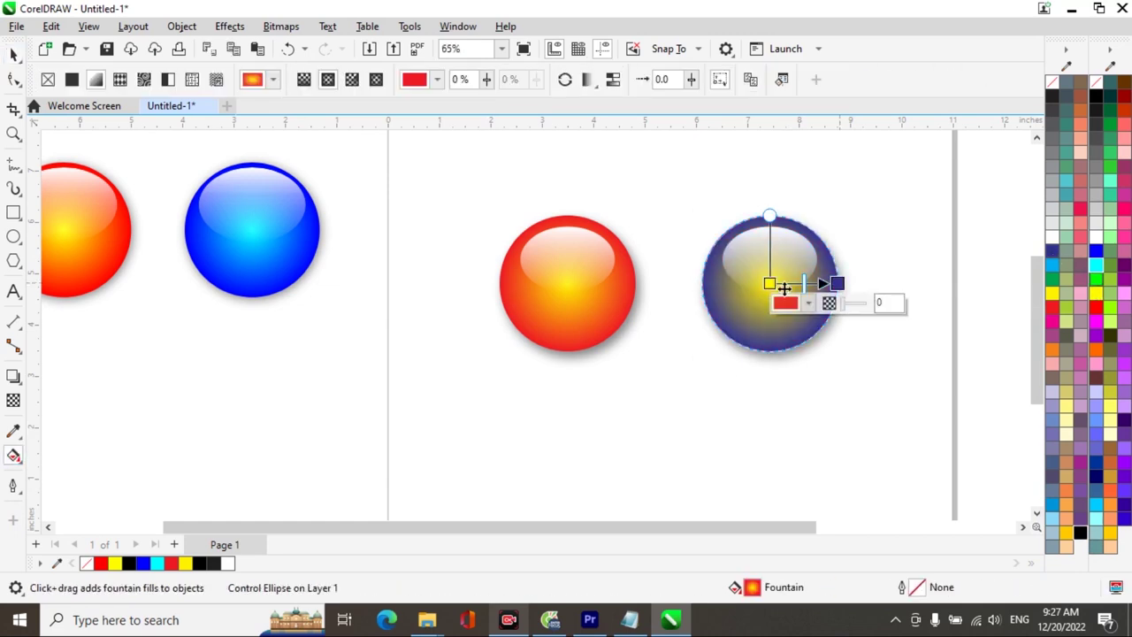
left_click(769, 283)
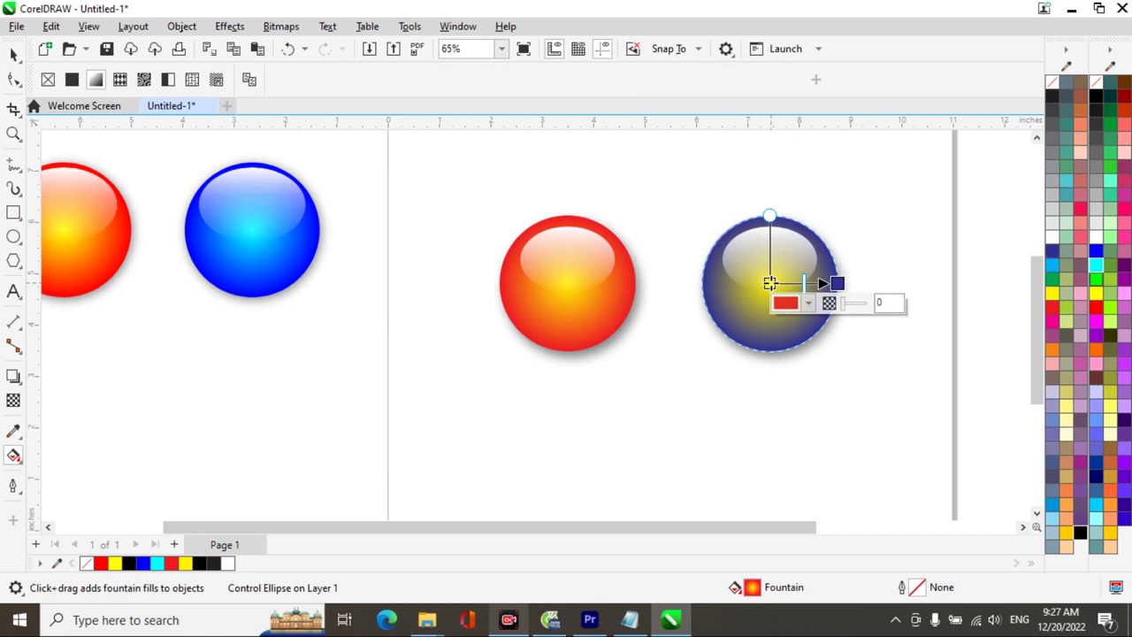
left_click(1053, 266)
key("space")
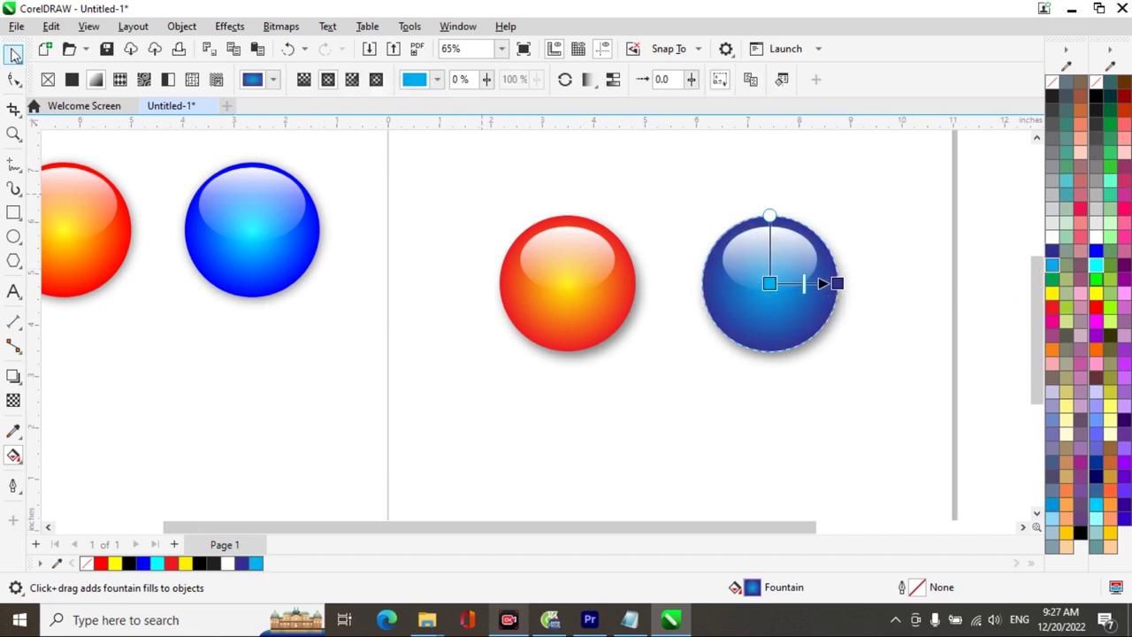
left_click(484, 419)
scroll(490, 420, "down", 1)
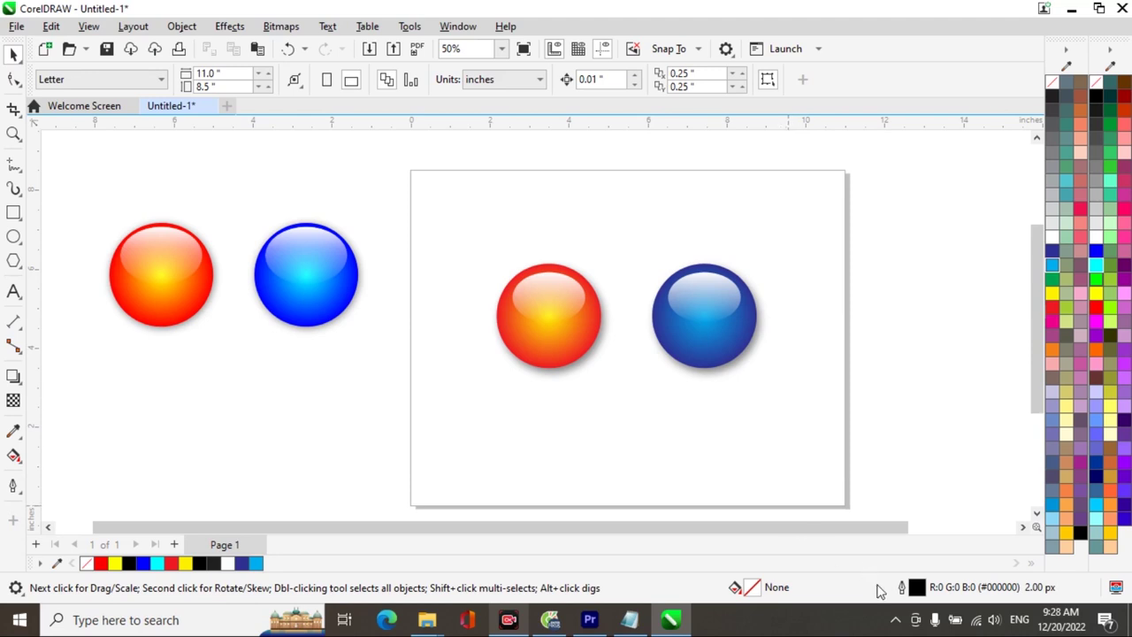
left_click(895, 624)
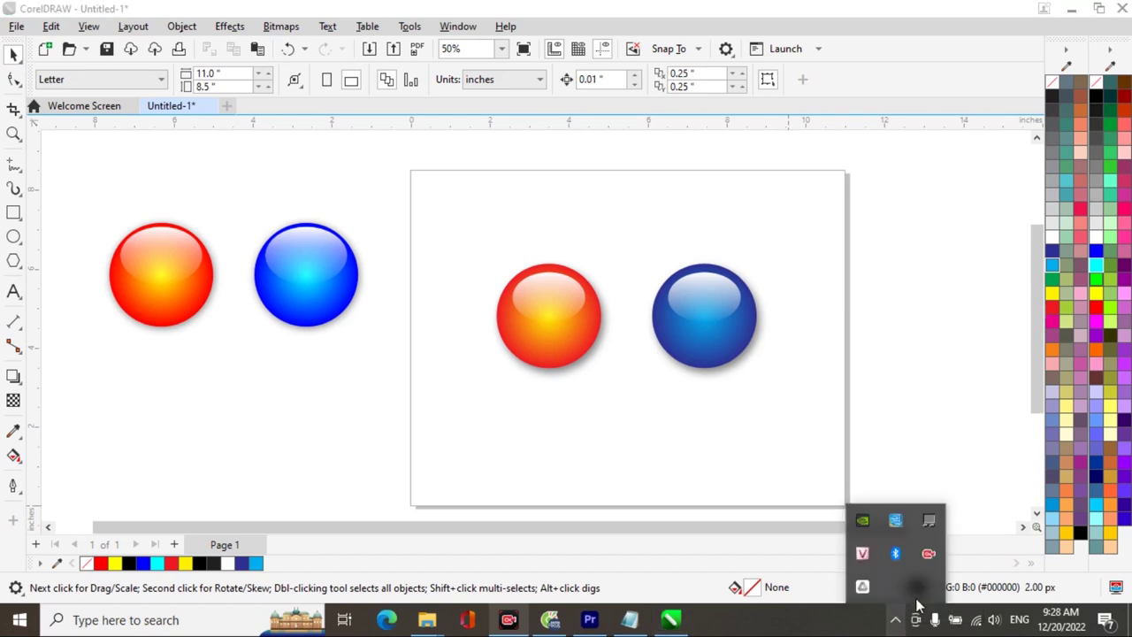
right_click(933, 554)
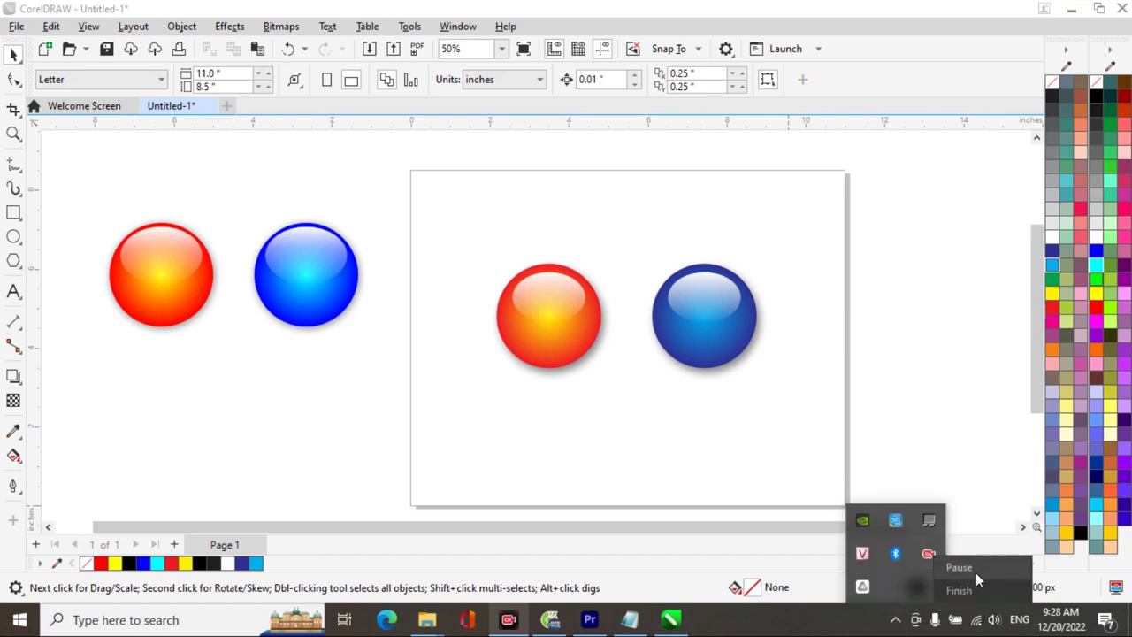